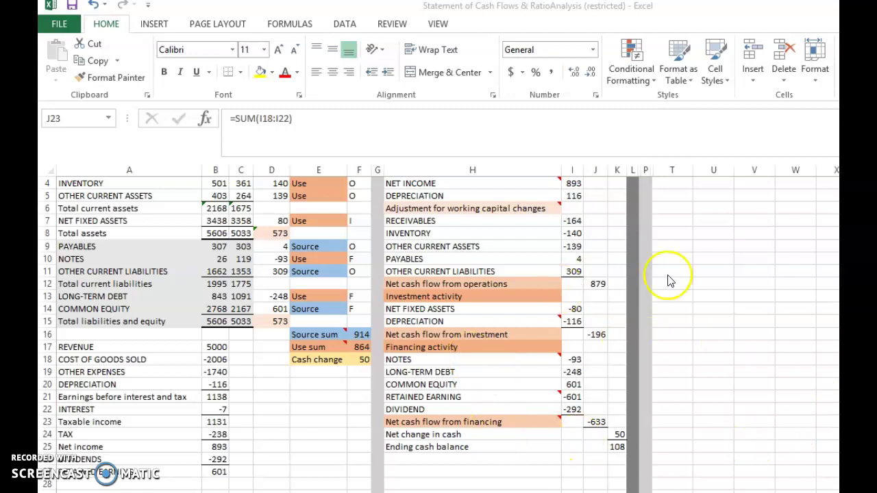
Step: Review the net cash flow formulas for operations, investment and financing in cells J12, J16 and J23
{"action": "left_click", "coordinate": [593, 283]}
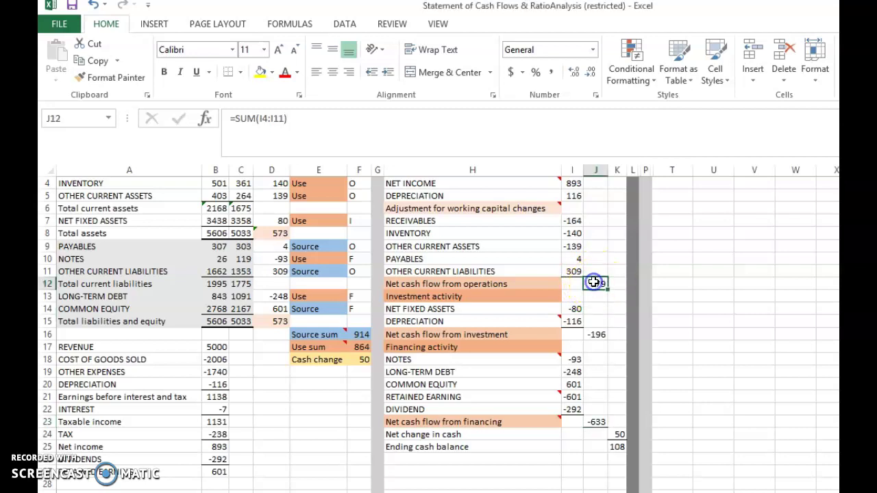
{"action": "key", "text": "Down"}
{"action": "key", "text": "Down"}
{"action": "key", "text": "Down"}
{"action": "key", "text": "Down"}
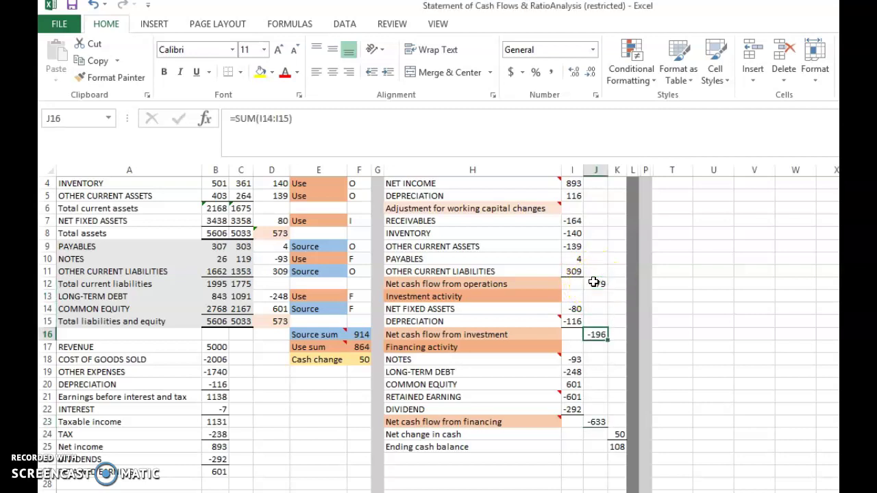
{"action": "key", "text": "Down"}
{"action": "key", "text": "Down"}
{"action": "key", "text": "Down"}
{"action": "key", "text": "Down"}
{"action": "key", "text": "Down"}
{"action": "key", "text": "Down"}
{"action": "key", "text": "Down"}
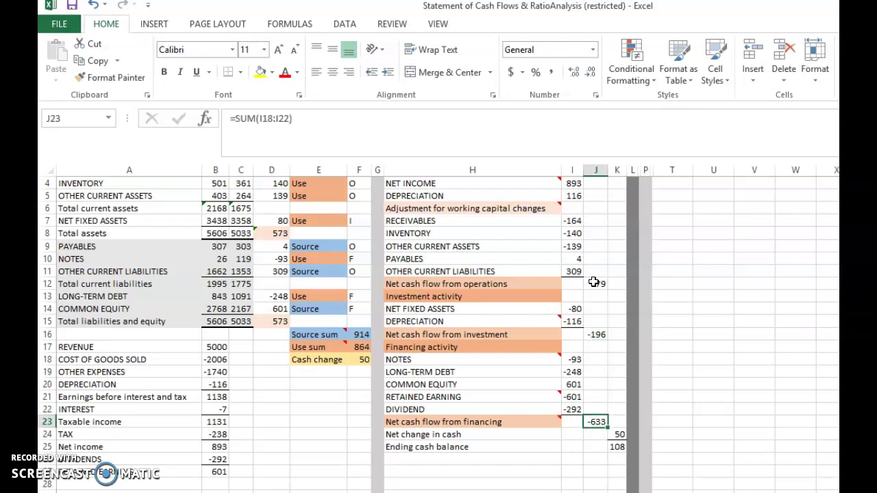
Step: Select the net cash flow range J12:J23 and inspect the net change in cash formula in K24
{"action": "left_click", "coordinate": [596, 285]}
{"action": "left_click_drag", "start_coordinate": [596, 285], "coordinate": [598, 417]}
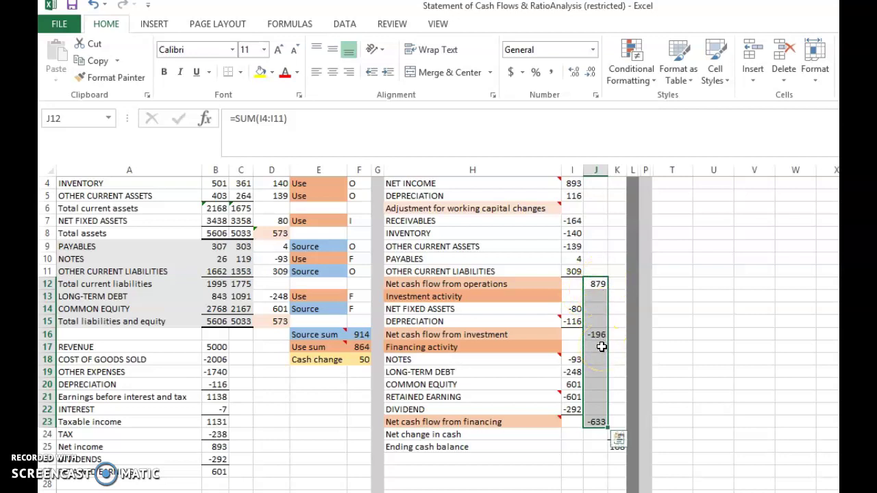
{"action": "left_click", "coordinate": [596, 434]}
{"action": "left_click", "coordinate": [619, 434]}
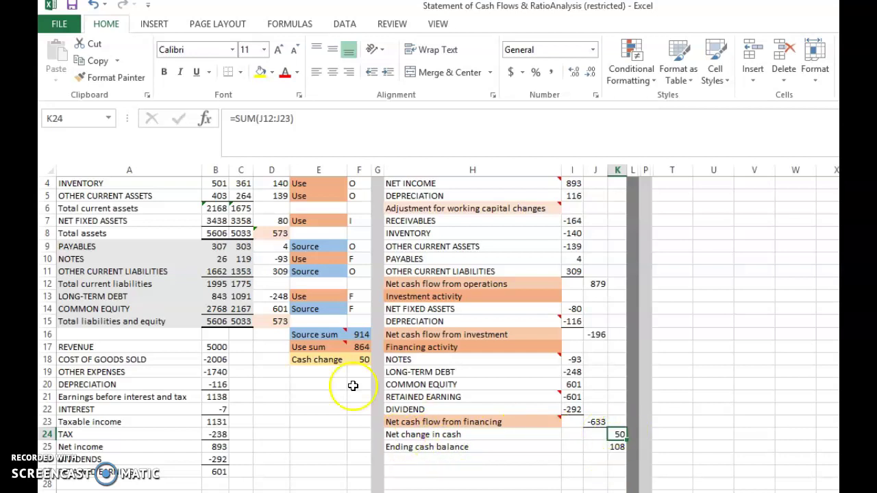
Step: Compare the net change in cash in K24 with the source/use cash change in F18 and the balance sheet change in D2
{"action": "left_click", "coordinate": [364, 359]}
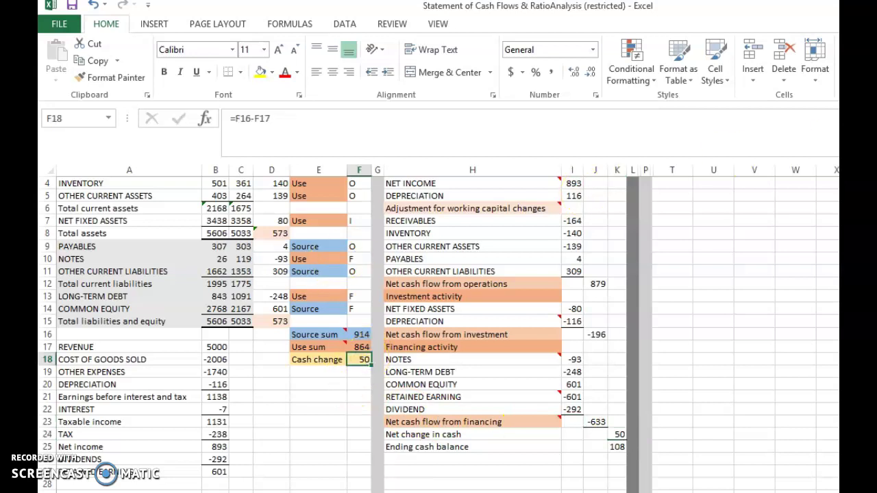
{"action": "scroll", "coordinate": [438, 335], "scroll_direction": "up", "scroll_amount": 1}
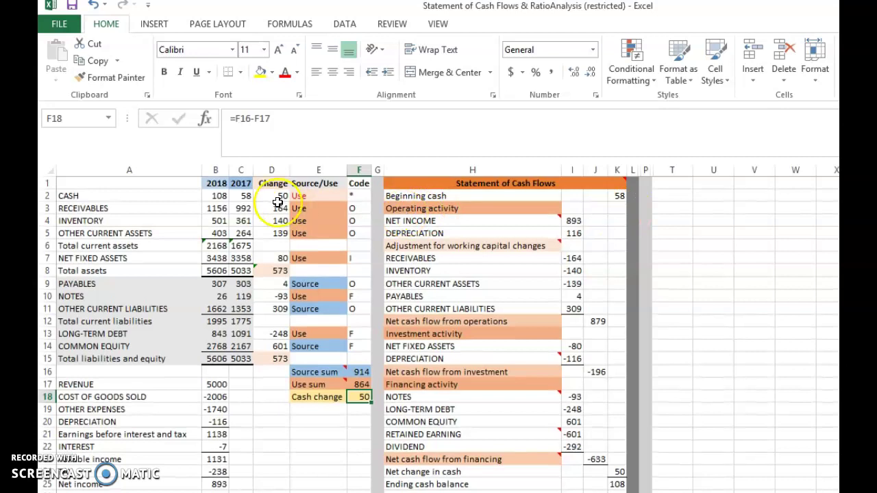
{"action": "left_click", "coordinate": [278, 195]}
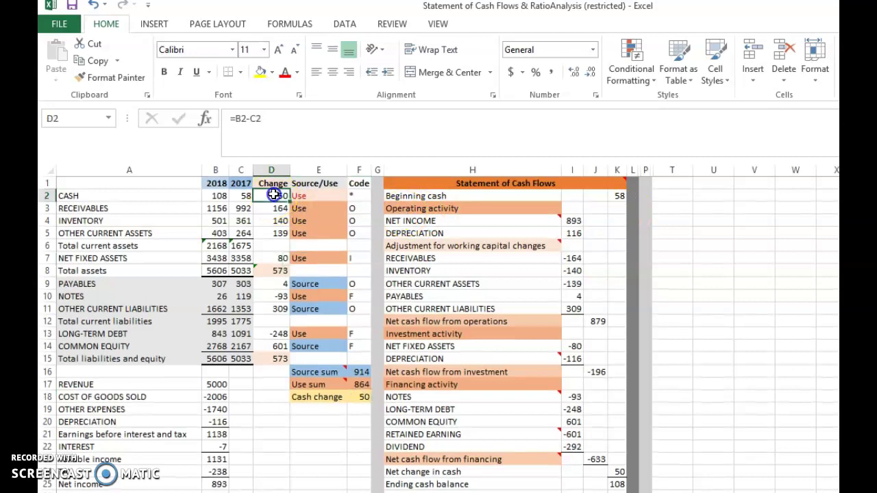
{"action": "left_click", "coordinate": [618, 472]}
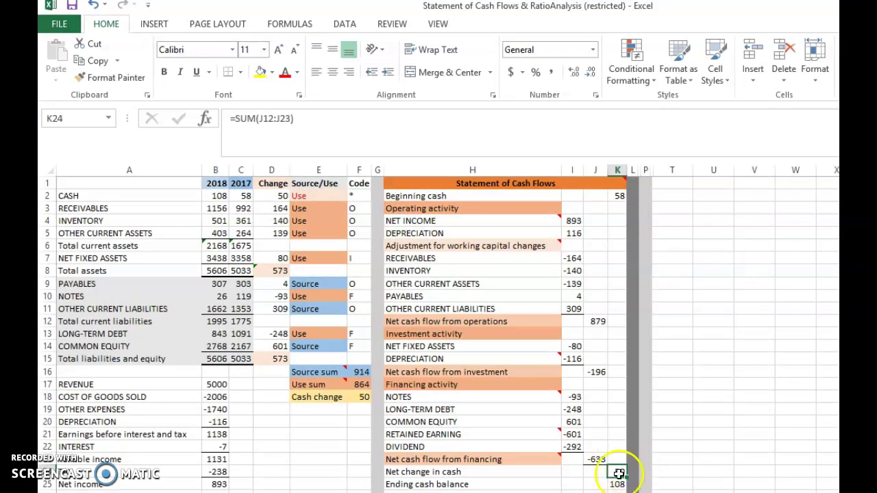
{"action": "left_click", "coordinate": [359, 397]}
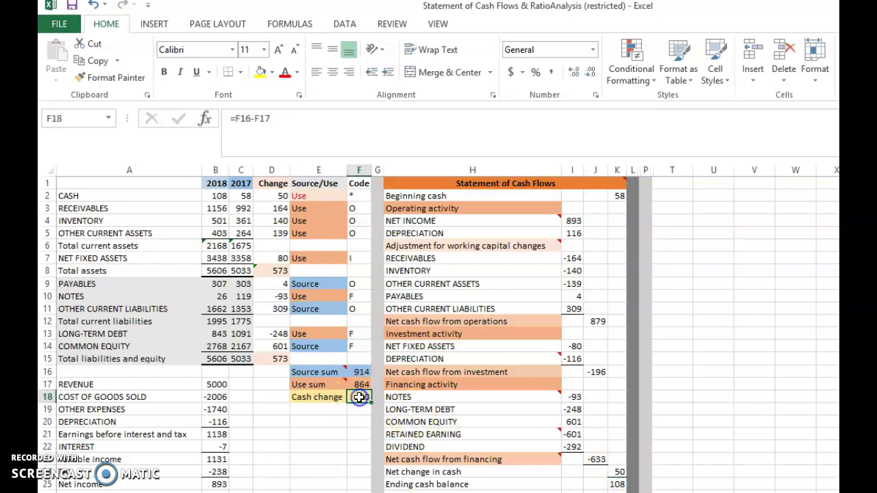
{"action": "left_click", "coordinate": [280, 196]}
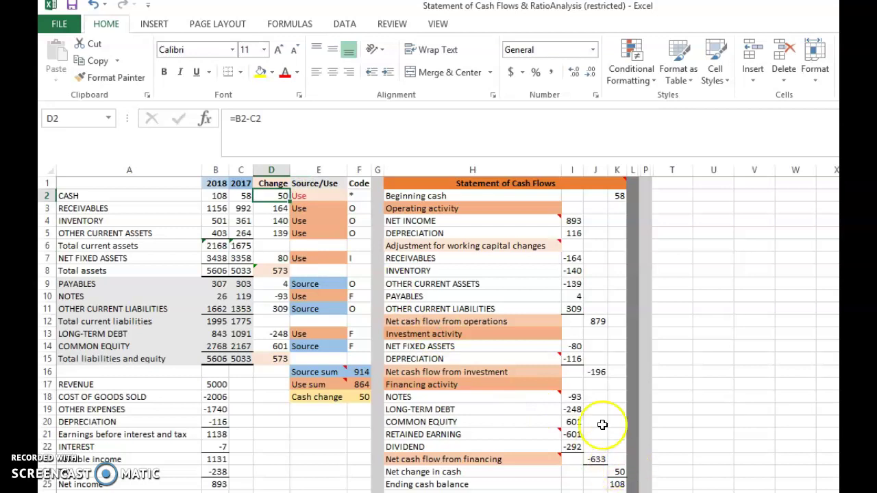
Step: Trace beginning cash in K2 and net change in K24 to the ending balance in K25, and compare it with 2018 cash in B2
{"action": "left_click", "coordinate": [619, 197]}
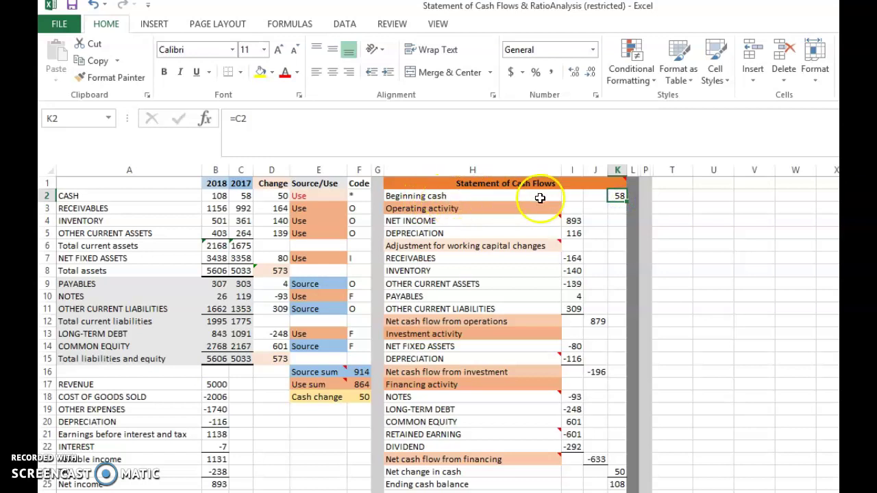
{"action": "left_click", "coordinate": [615, 472]}
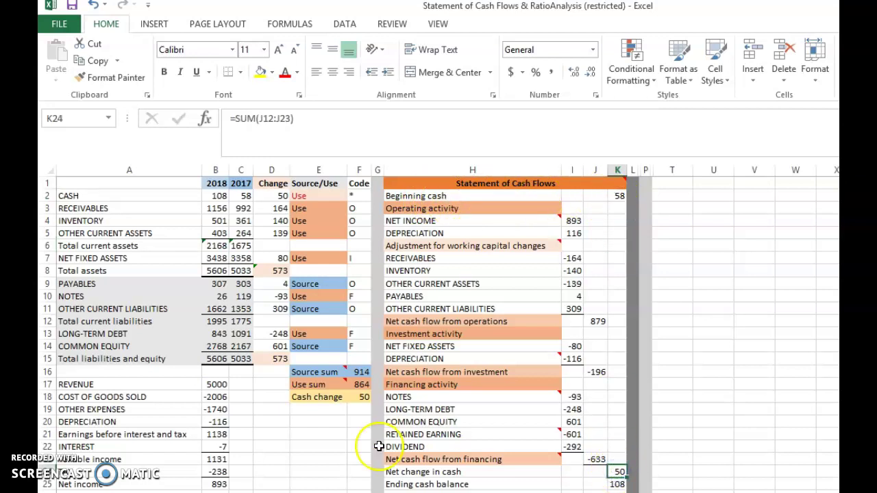
{"action": "left_click", "coordinate": [618, 484]}
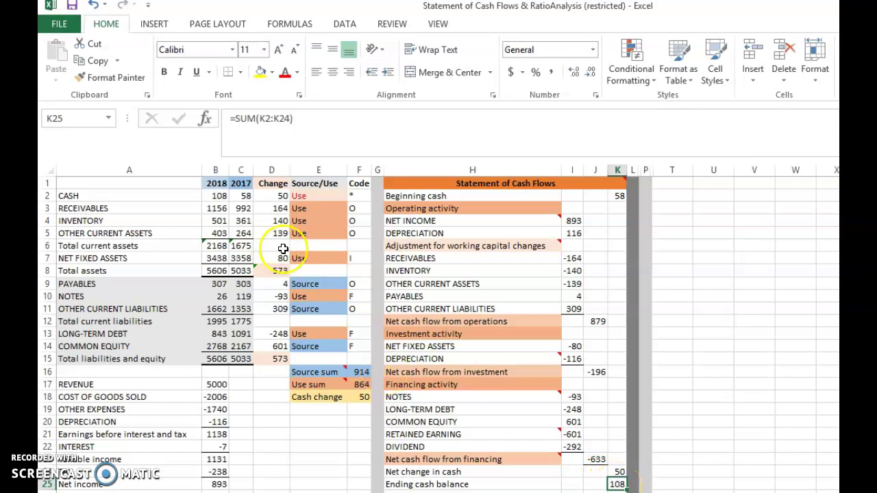
{"action": "left_click", "coordinate": [222, 197]}
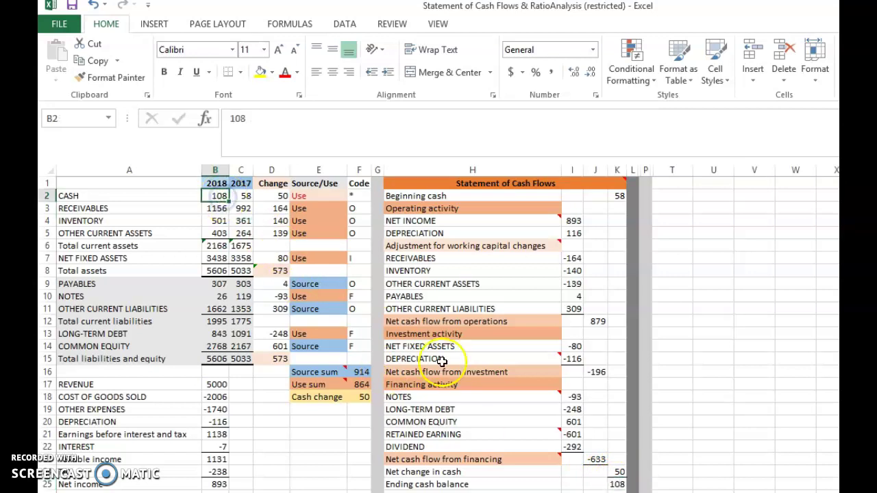
{"action": "left_click", "coordinate": [616, 484]}
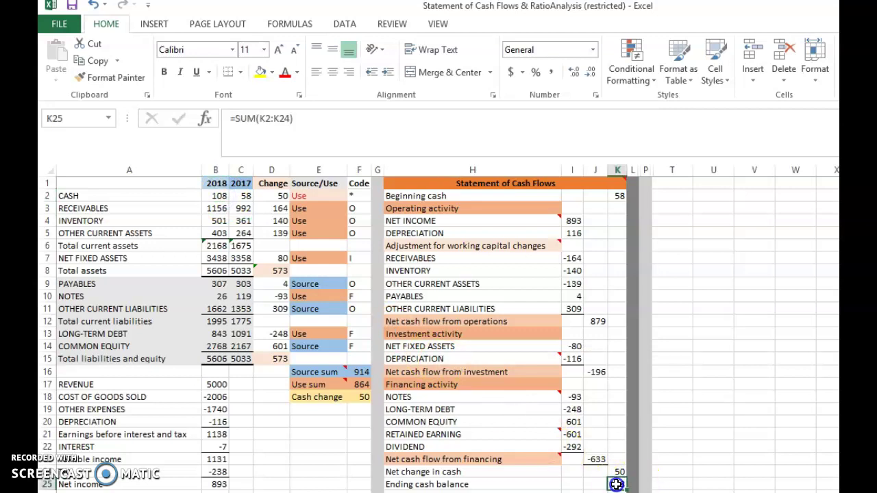
{"action": "left_click", "coordinate": [224, 196]}
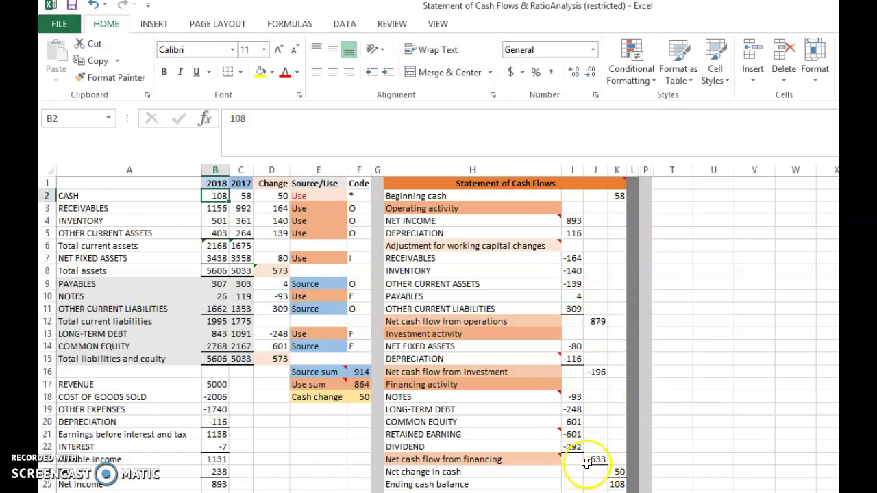
Step: Examine the notes, long-term debt and dividend entries in the financing activity section of the Statement of Cash Flows
{"action": "left_click", "coordinate": [575, 397]}
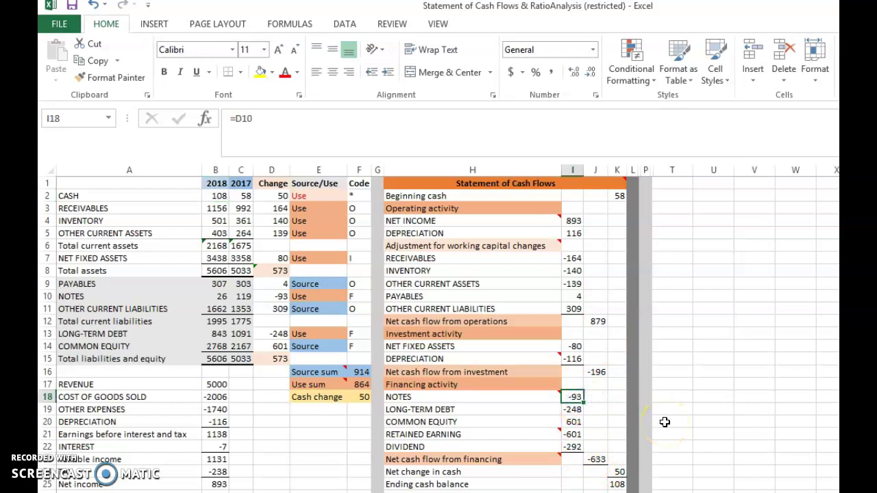
{"action": "left_click", "coordinate": [578, 412]}
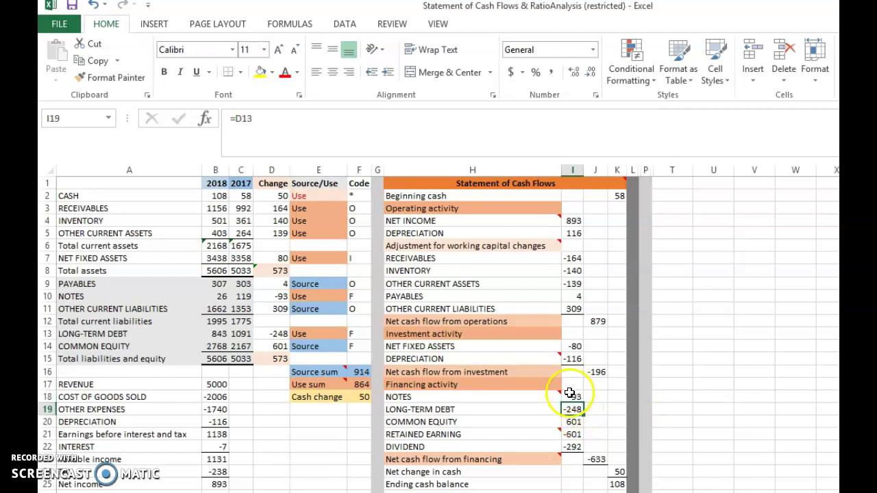
{"action": "left_click", "coordinate": [570, 394]}
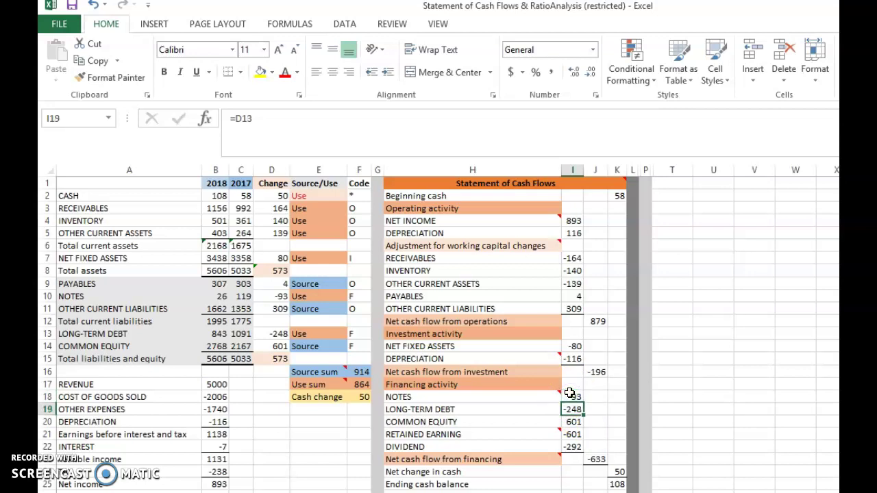
{"action": "left_click", "coordinate": [568, 446]}
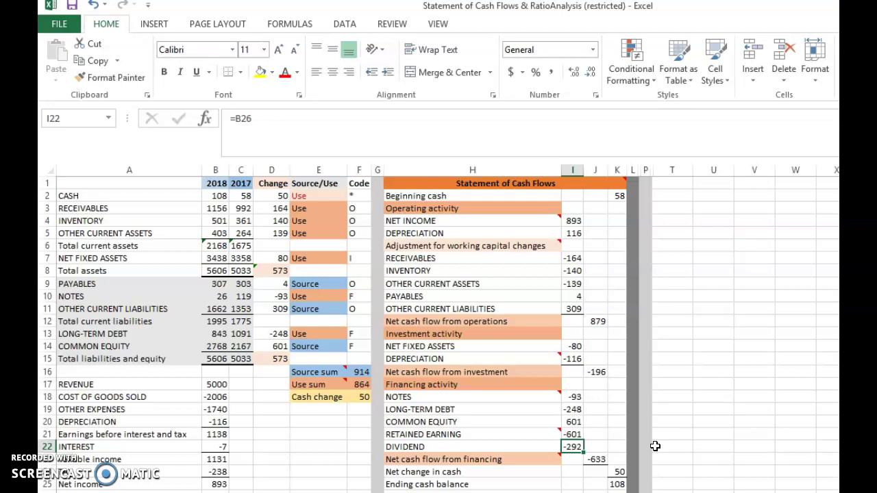
{"action": "left_click", "coordinate": [570, 445]}
{"action": "left_click", "coordinate": [570, 445]}
Step: Review how the net change in cash in K24 and beginning cash in K2 feed the ending cash balance in K25
{"action": "left_click", "coordinate": [618, 472]}
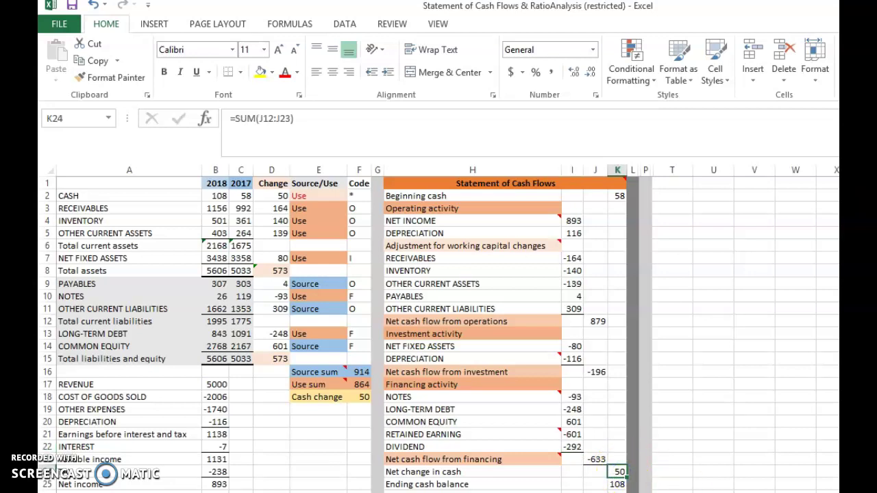
{"action": "left_click", "coordinate": [617, 473]}
{"action": "left_click", "coordinate": [617, 473]}
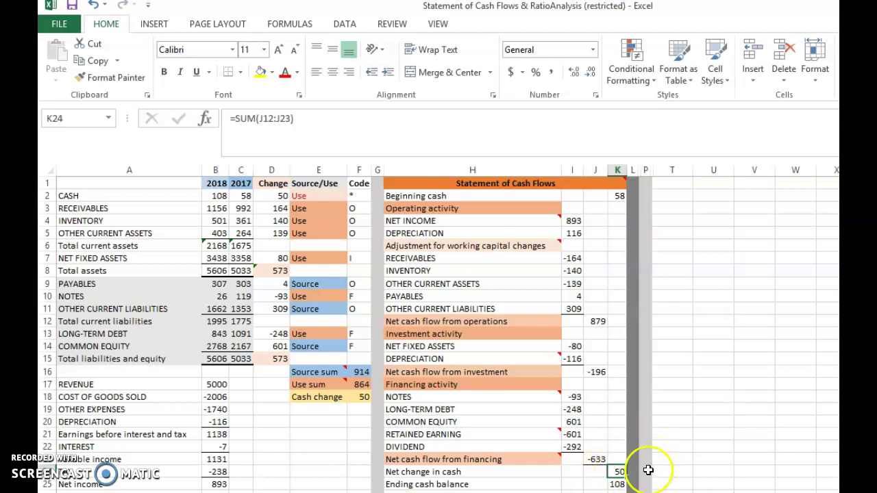
{"action": "left_click", "coordinate": [617, 471]}
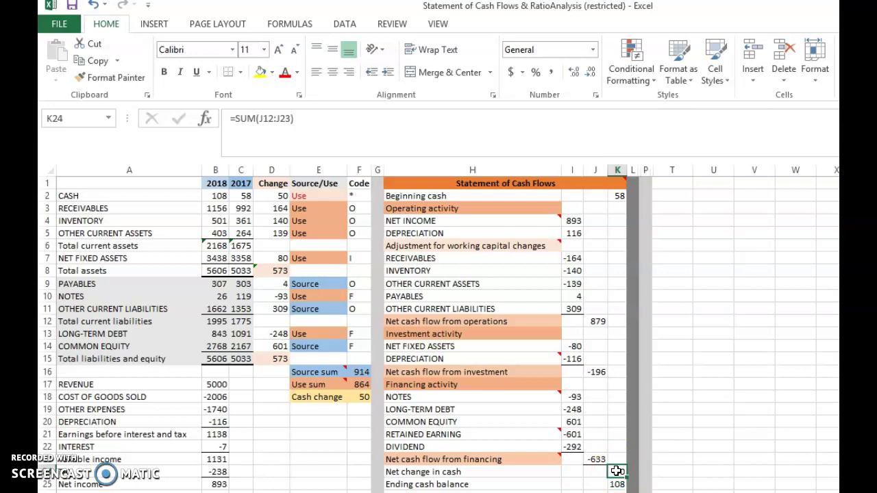
{"action": "left_click", "coordinate": [615, 483]}
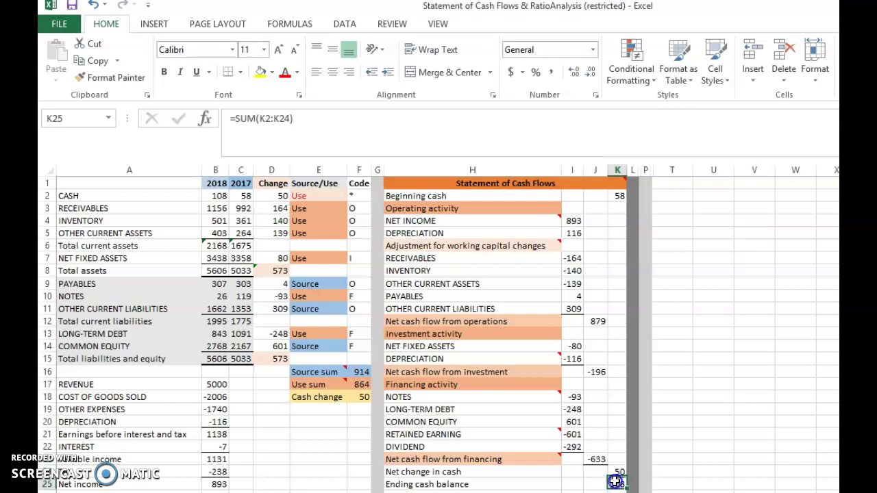
{"action": "left_click", "coordinate": [617, 196]}
{"action": "left_click", "coordinate": [616, 471]}
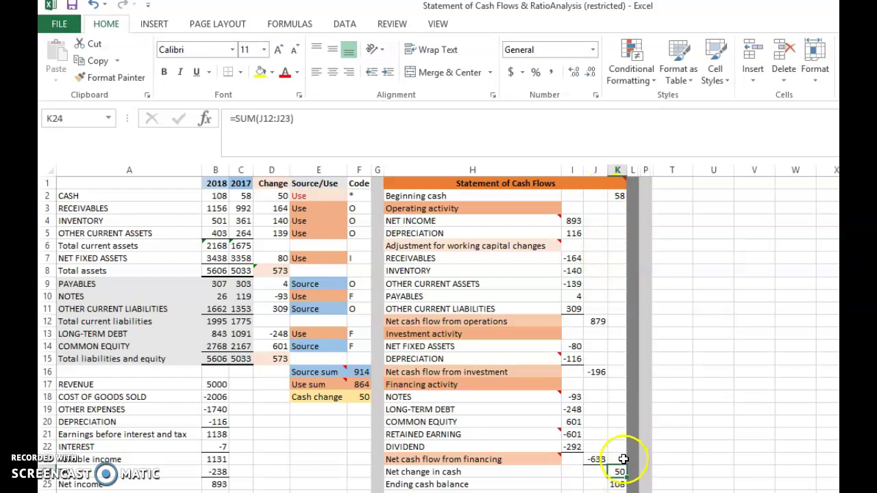
{"action": "left_click", "coordinate": [617, 484]}
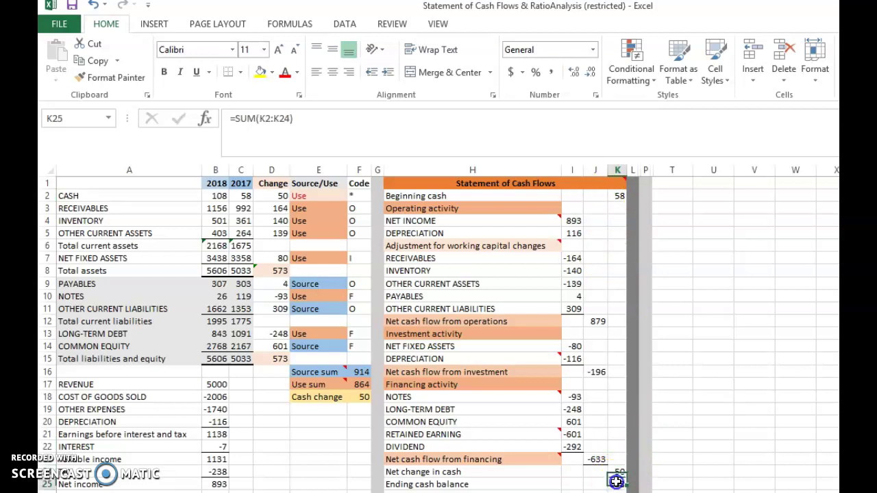
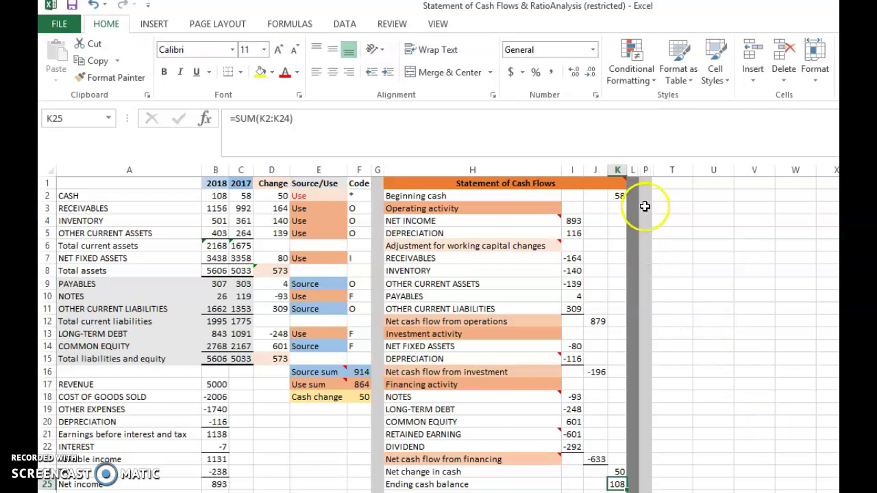
Step: Unhide the columns between L and P to show the Cash Flow Statement
{"action": "left_click", "coordinate": [634, 168]}
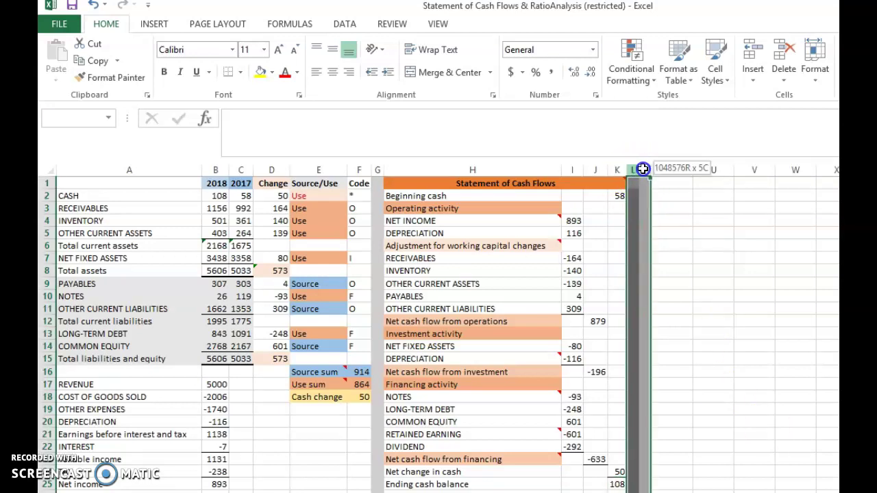
{"action": "right_click", "coordinate": [644, 168]}
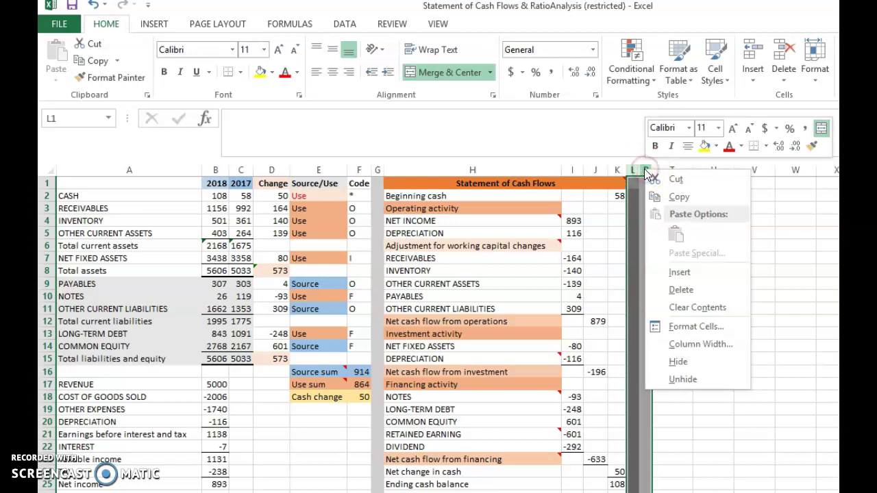
{"action": "left_click", "coordinate": [685, 379]}
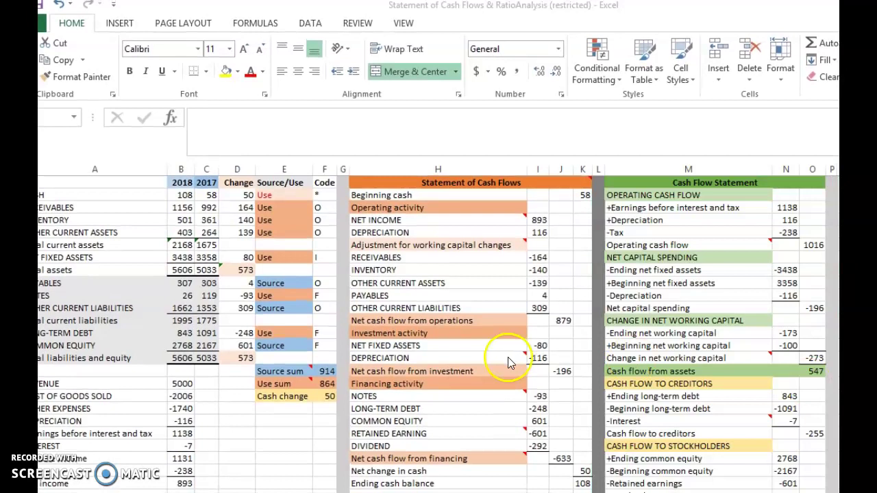
Step: Hide columns D through F, which hold Change, Source/Use and Code
{"action": "left_click", "coordinate": [235, 167], "text": "ctrl"}
{"action": "left_click_drag", "start_coordinate": [235, 167], "coordinate": [322, 171]}
{"action": "right_click", "coordinate": [321, 170]}
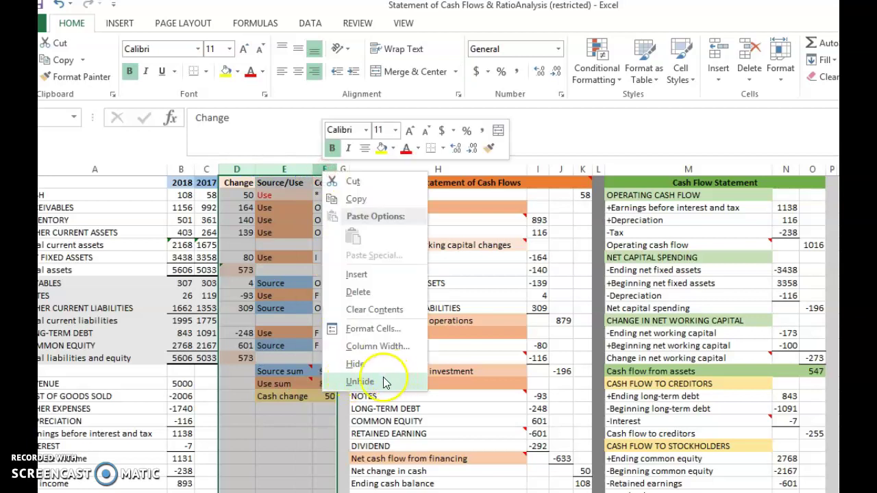
{"action": "left_click", "coordinate": [357, 368]}
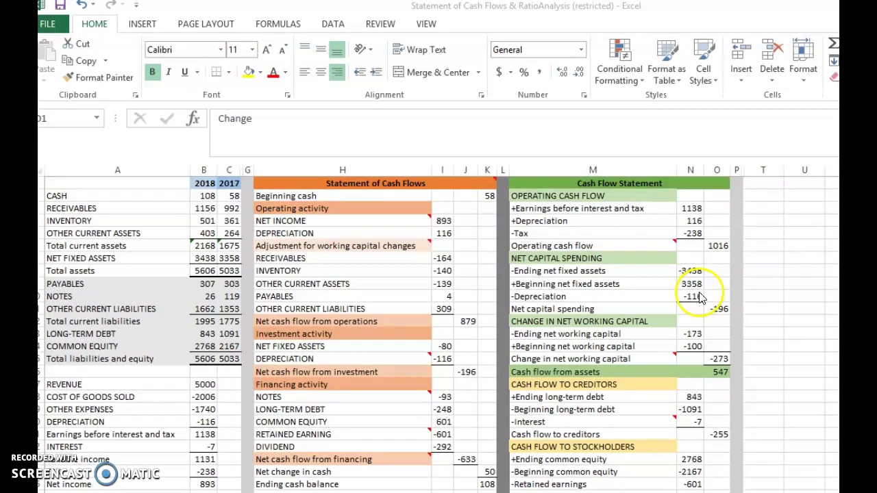
Step: Compare the Statement of Cash Flows in column H with the Cash Flow Statement in column M, starting from their title cells
{"action": "left_click", "coordinate": [348, 183]}
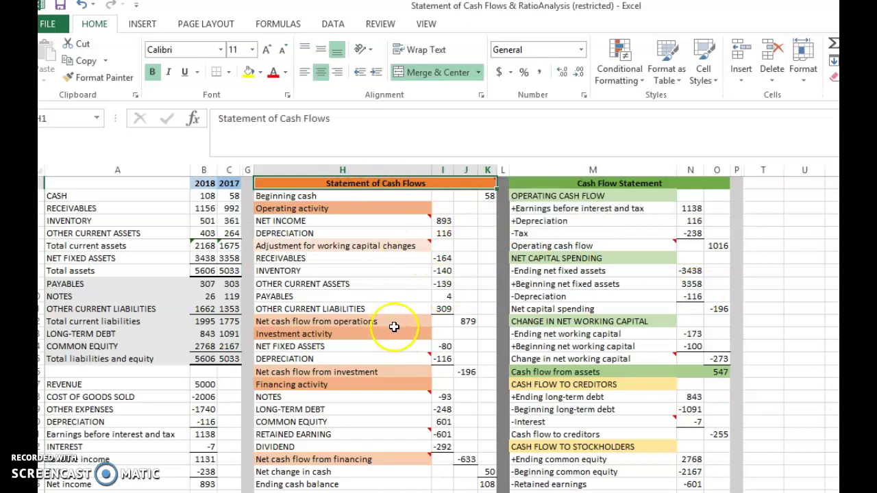
{"action": "left_click", "coordinate": [651, 184]}
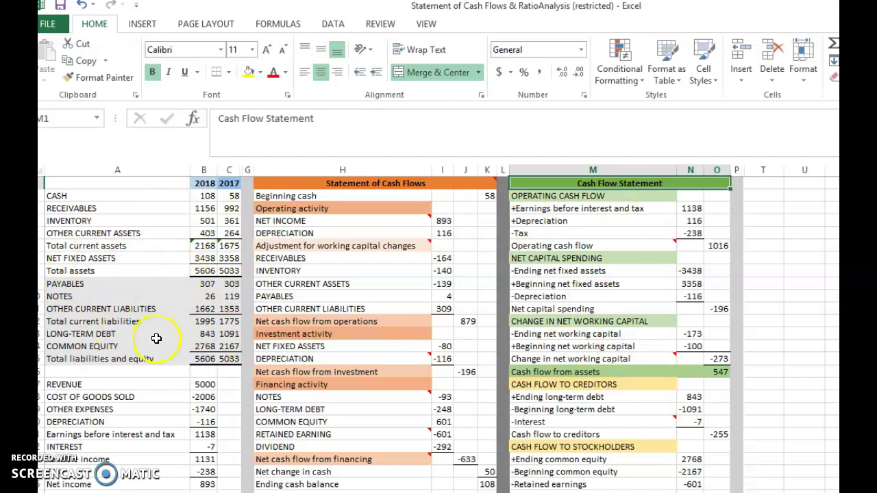
Step: Read the note on the Statement of Cash Flows title in H1 and return to the Cash Flow Statement title in M1
{"action": "left_click", "coordinate": [346, 188]}
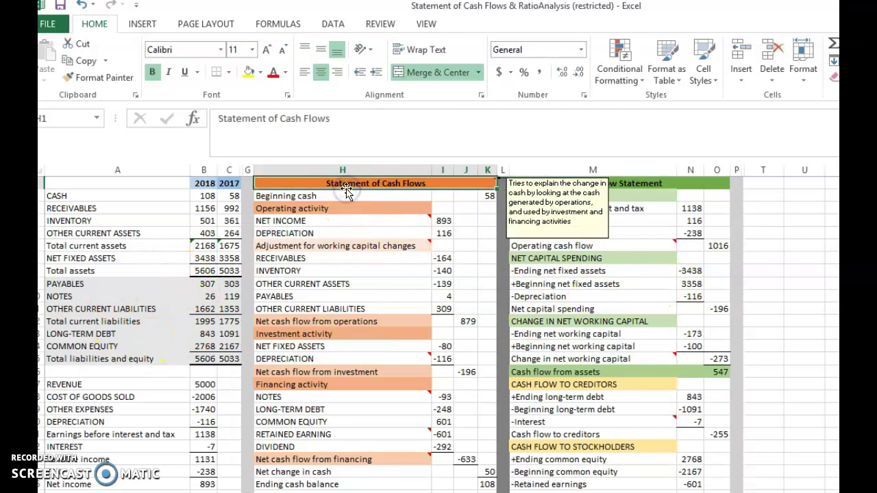
{"action": "left_click", "coordinate": [613, 188]}
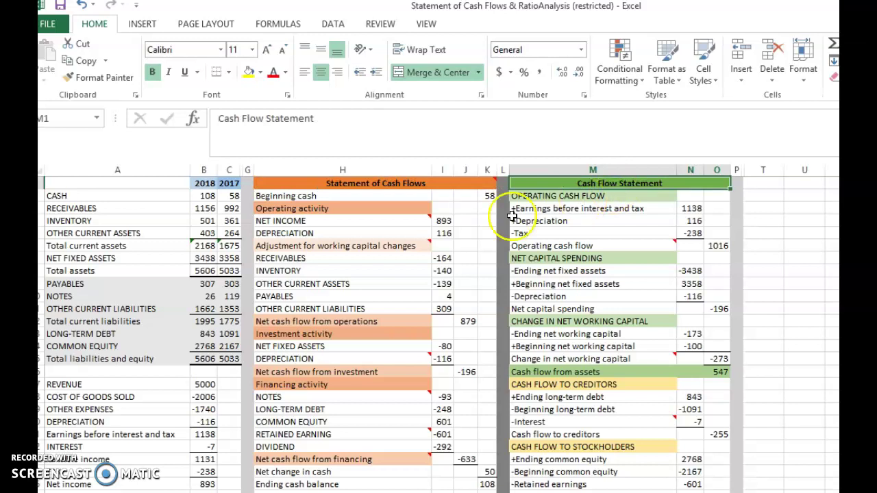
{"action": "mouse_move", "coordinate": [561, 241]}
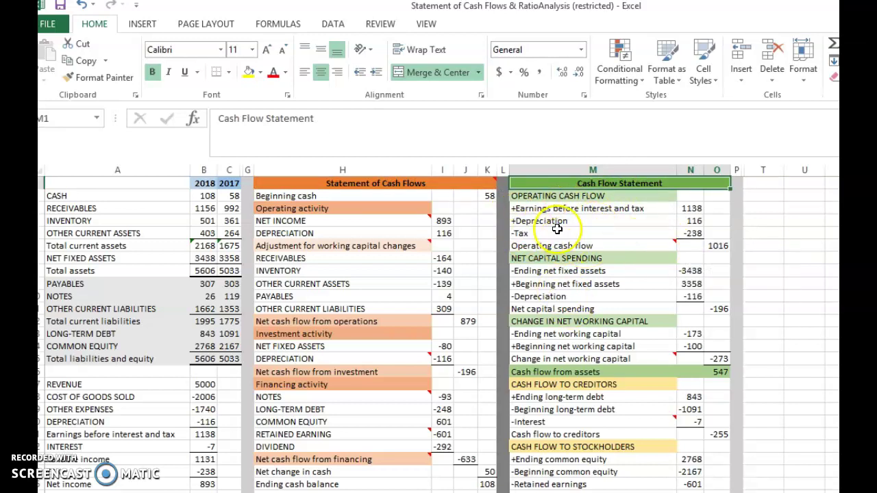
Step: Examine the operating cash flow items in M3:N5: earnings before interest and tax, depreciation, and tax
{"action": "left_click", "coordinate": [679, 208]}
{"action": "key", "text": "Down"}
{"action": "key", "text": "Down"}
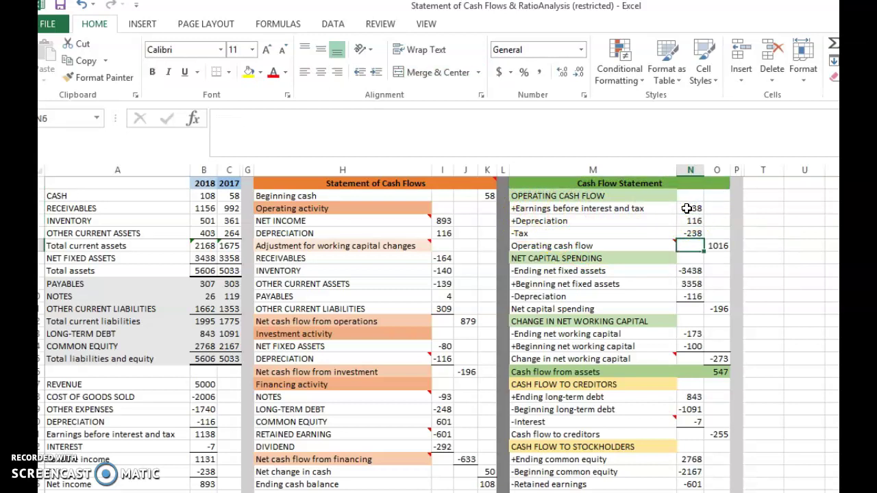
{"action": "left_click", "coordinate": [536, 195]}
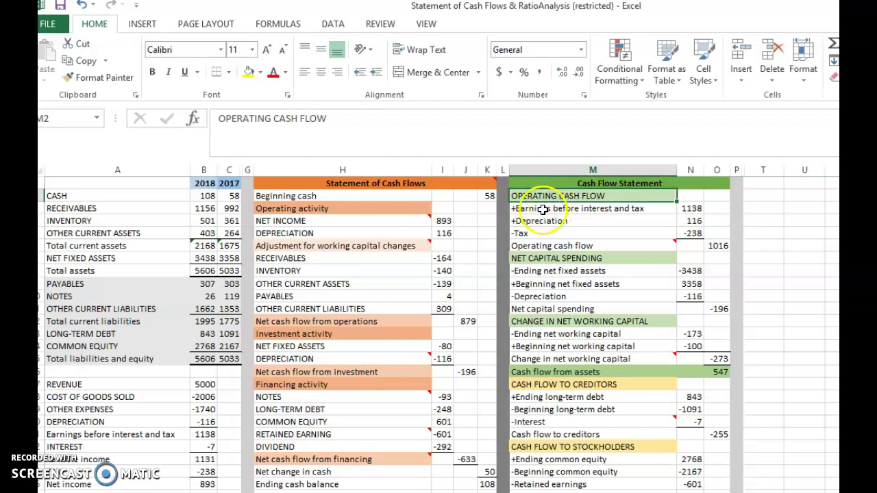
{"action": "left_click", "coordinate": [542, 209]}
{"action": "left_click", "coordinate": [542, 220]}
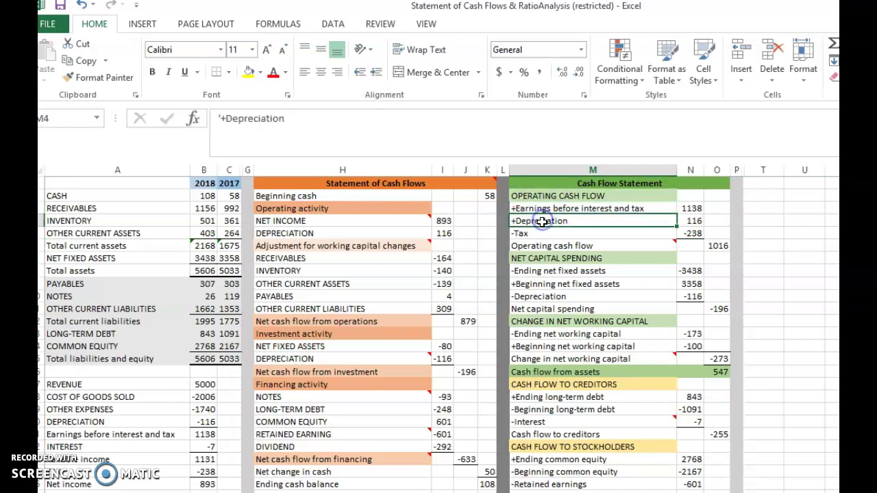
{"action": "left_click", "coordinate": [539, 233]}
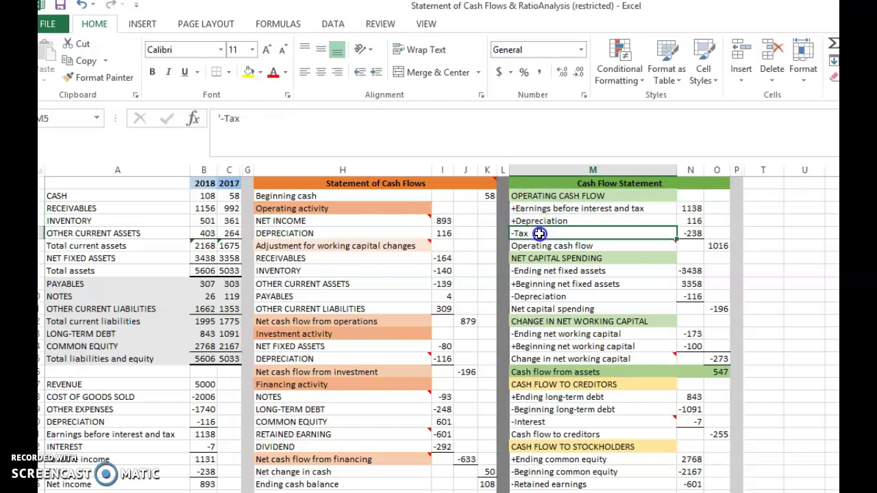
{"action": "left_click", "coordinate": [693, 209]}
{"action": "left_click", "coordinate": [694, 219]}
{"action": "left_click", "coordinate": [694, 233]}
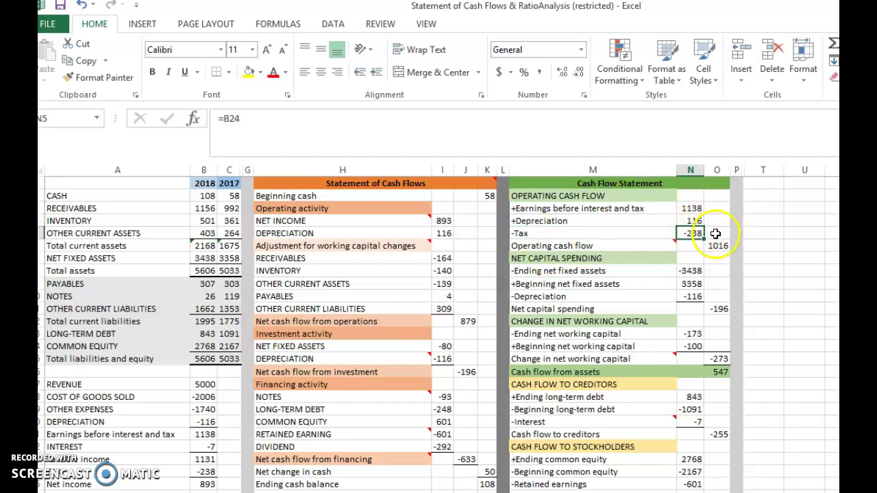
Step: Compare net cash flow from operations with operating cash flow in O6, and net capital spending in O11 with net cash flow from investment
{"action": "left_click", "coordinate": [468, 322]}
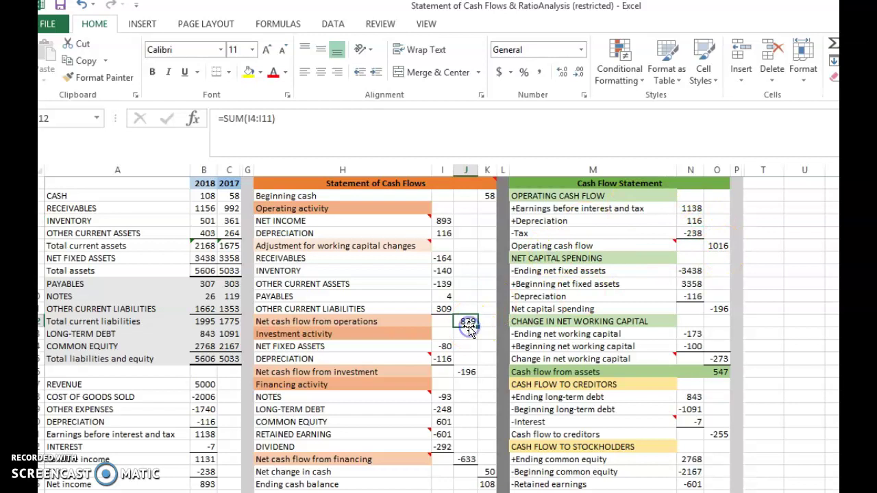
{"action": "left_click", "coordinate": [466, 322]}
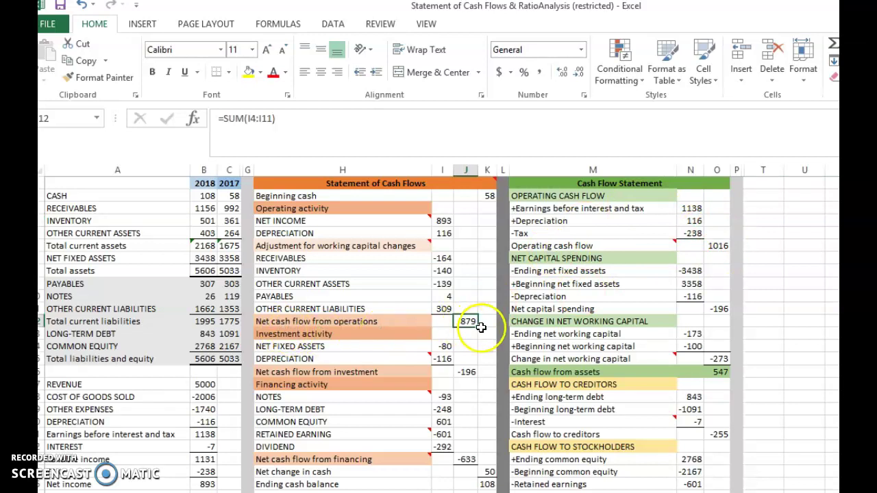
{"action": "left_click", "coordinate": [724, 245]}
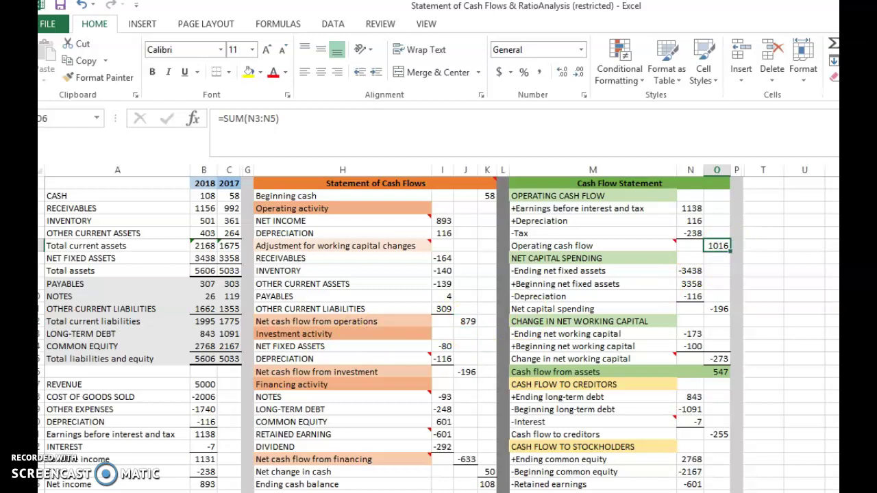
{"action": "left_click", "coordinate": [383, 320]}
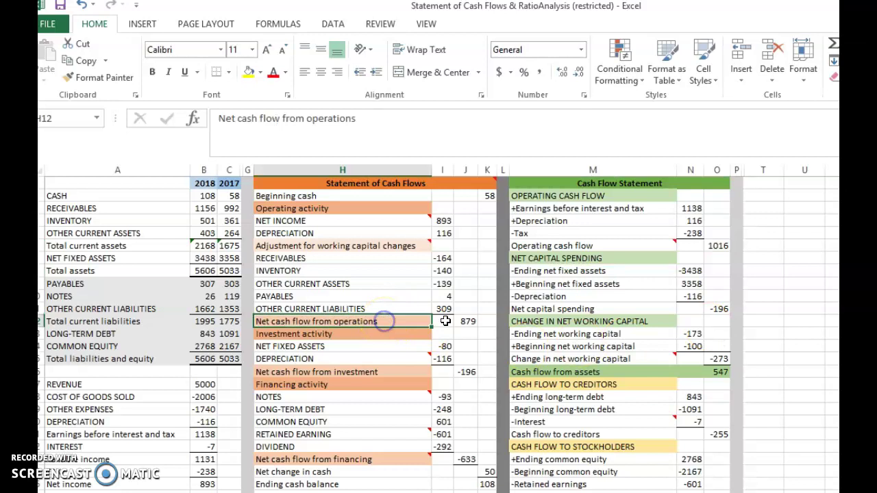
{"action": "left_click", "coordinate": [468, 321]}
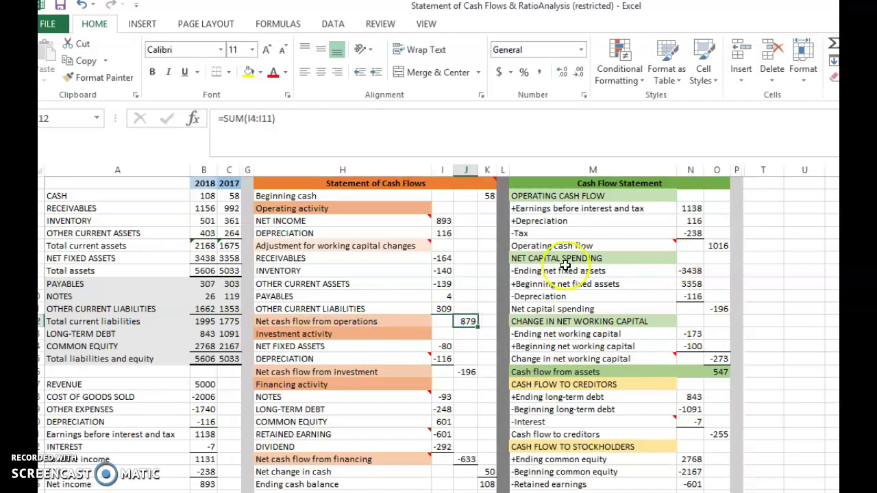
{"action": "left_click", "coordinate": [718, 308]}
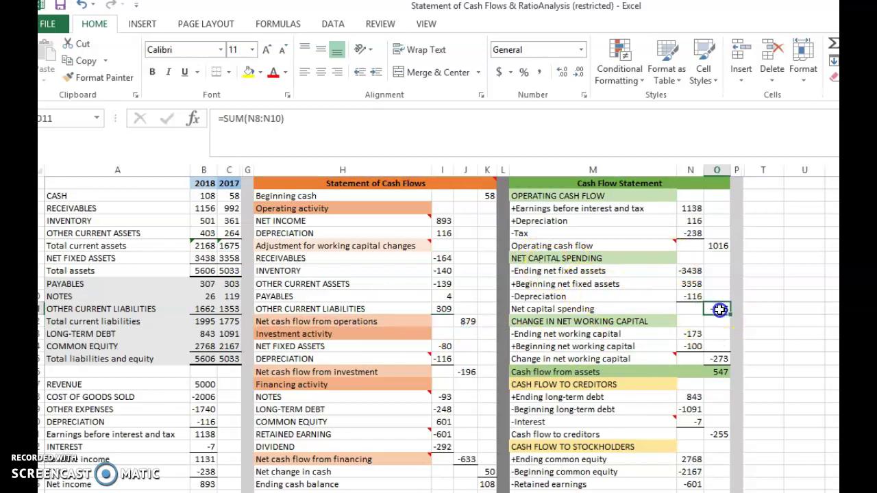
{"action": "left_click", "coordinate": [467, 372]}
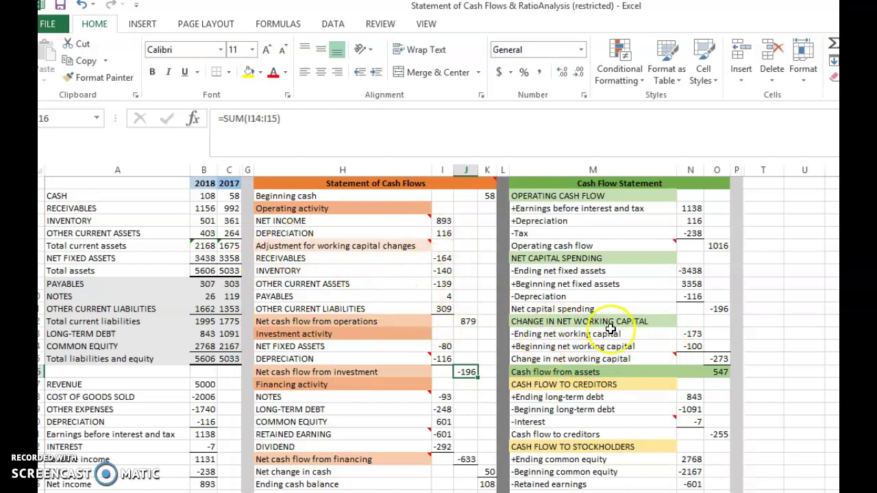
Step: Compare the working capital adjustments in H7:H11 with the Change in Net Working Capital section, considering the balance sheet's cash in A2
{"action": "left_click", "coordinate": [295, 259]}
{"action": "left_click_drag", "start_coordinate": [294, 259], "coordinate": [295, 306]}
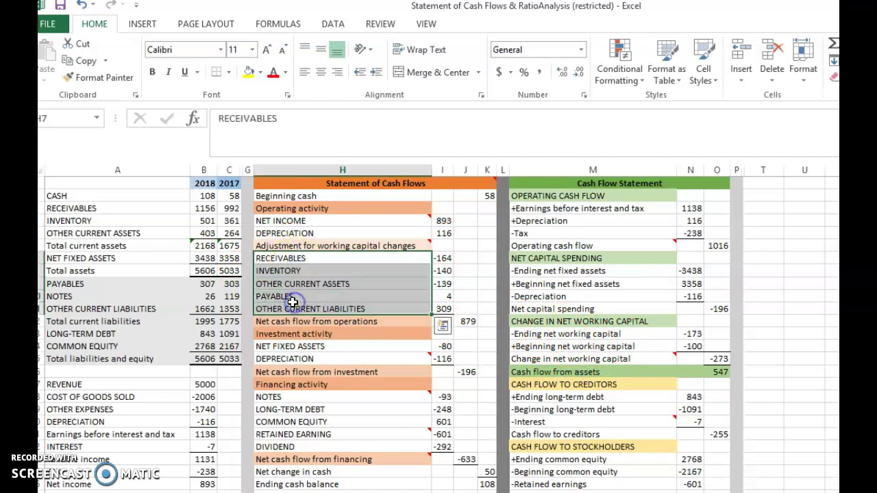
{"action": "left_click", "coordinate": [564, 322]}
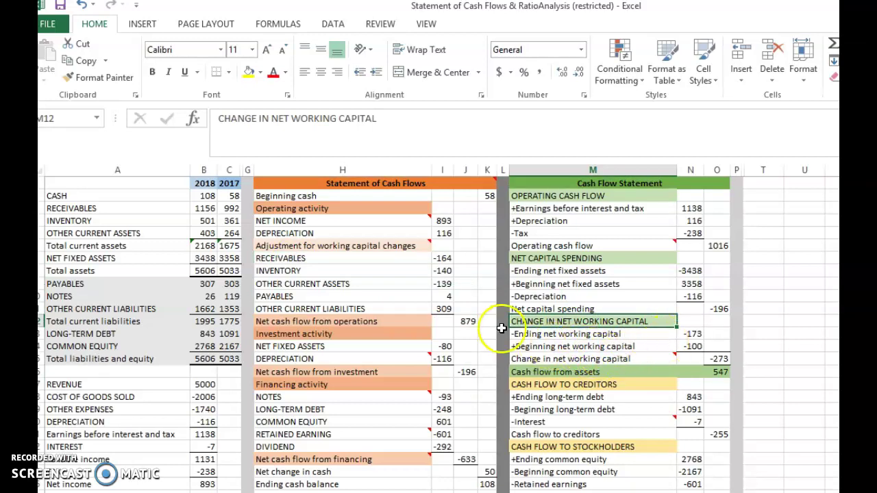
{"action": "left_click", "coordinate": [111, 196]}
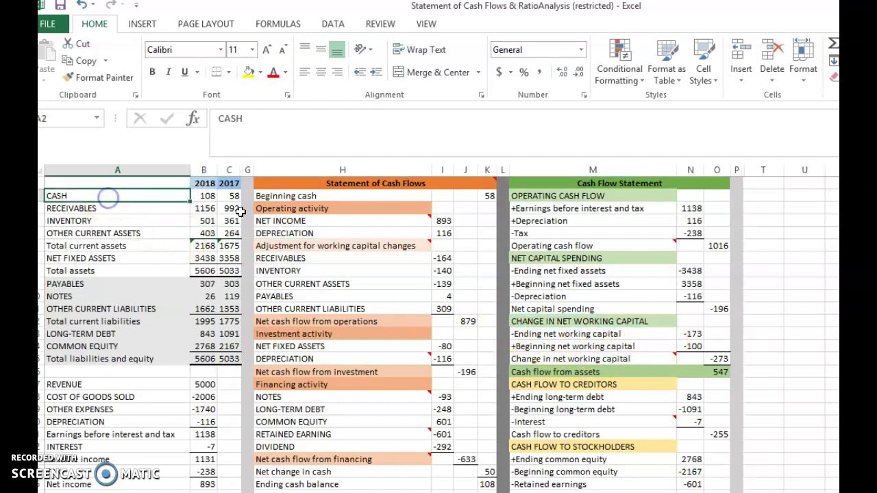
{"action": "left_click", "coordinate": [535, 333]}
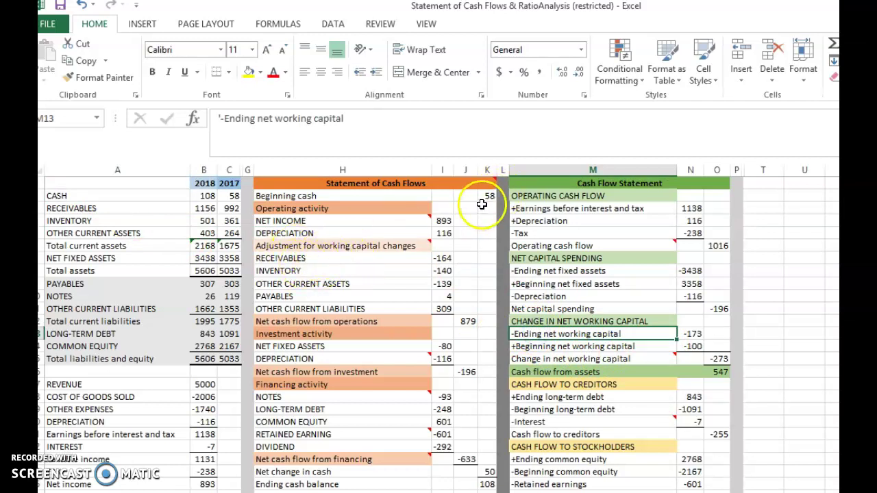
Step: Check beginning cash in K2 and net change in cash in K24 against the net working capital rows M13:N14 and their total
{"action": "left_click", "coordinate": [483, 200]}
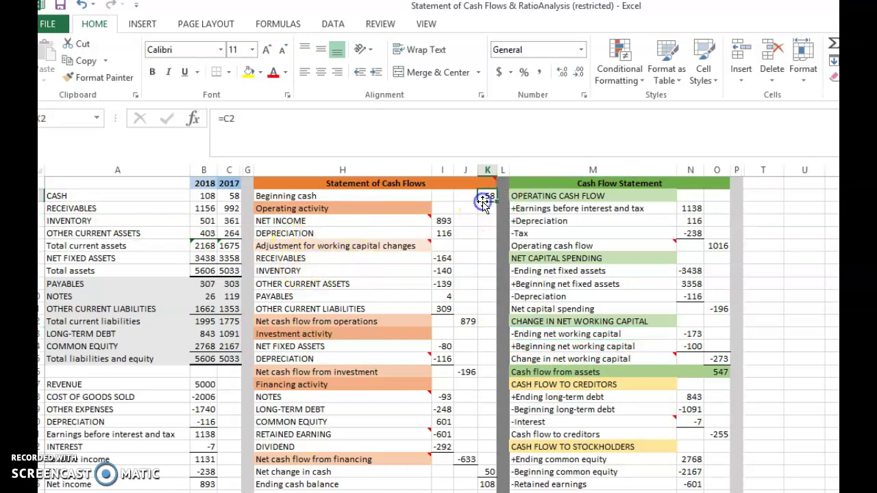
{"action": "left_click", "coordinate": [487, 471]}
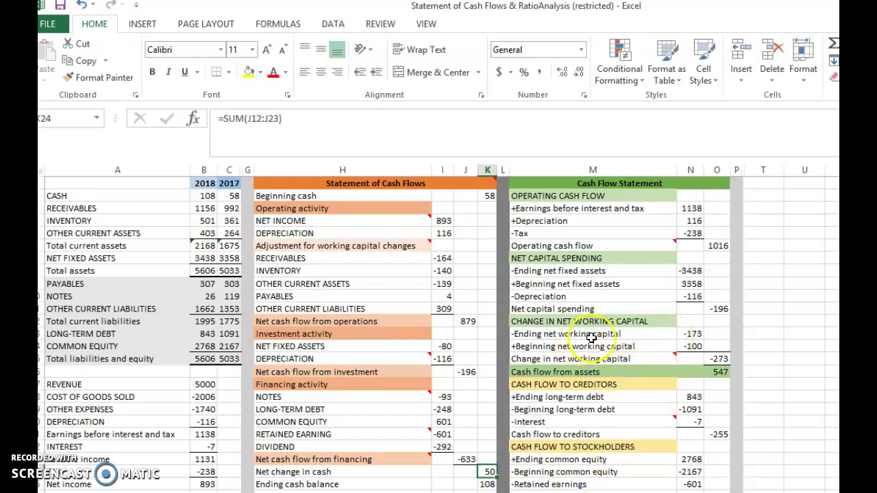
{"action": "left_click_drag", "start_coordinate": [528, 334], "coordinate": [683, 344]}
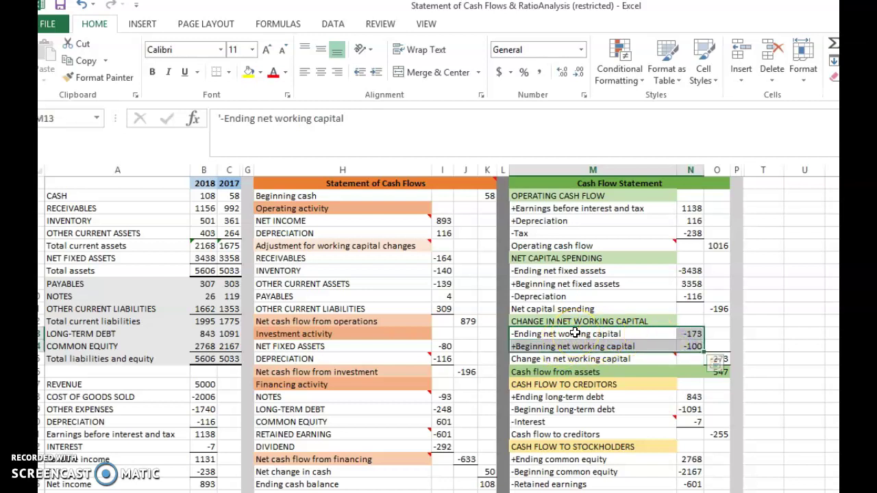
{"action": "left_click", "coordinate": [624, 359]}
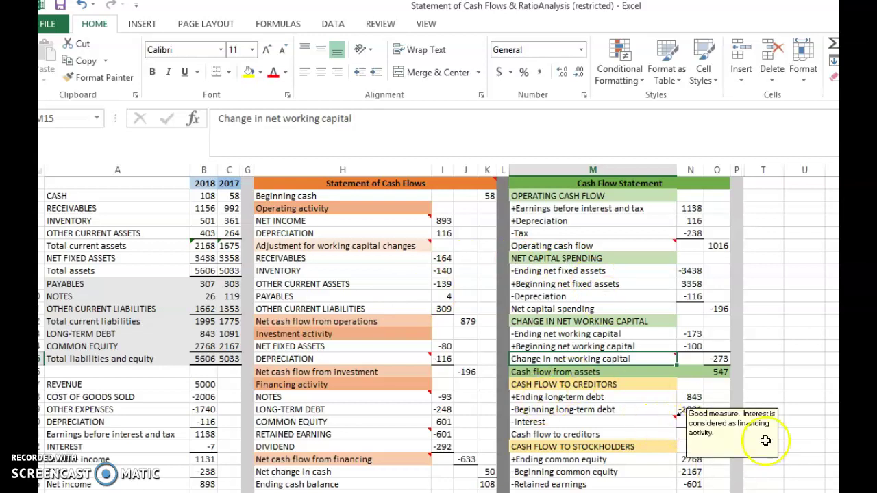
Step: Examine the Cash Flow to Creditors and Cash Flow to Stockholders sections in M17:N26
{"action": "scroll", "coordinate": [547, 312], "scroll_direction": "down", "scroll_amount": 2}
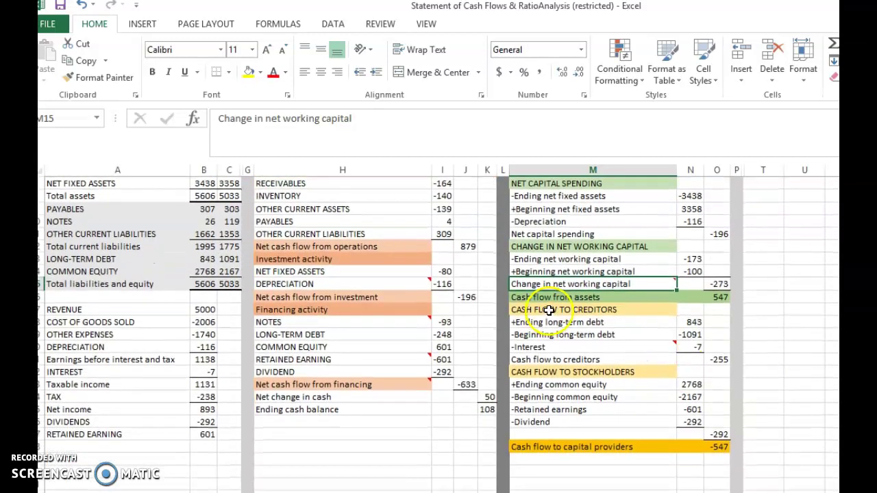
{"action": "left_click", "coordinate": [547, 311]}
{"action": "left_click", "coordinate": [544, 372]}
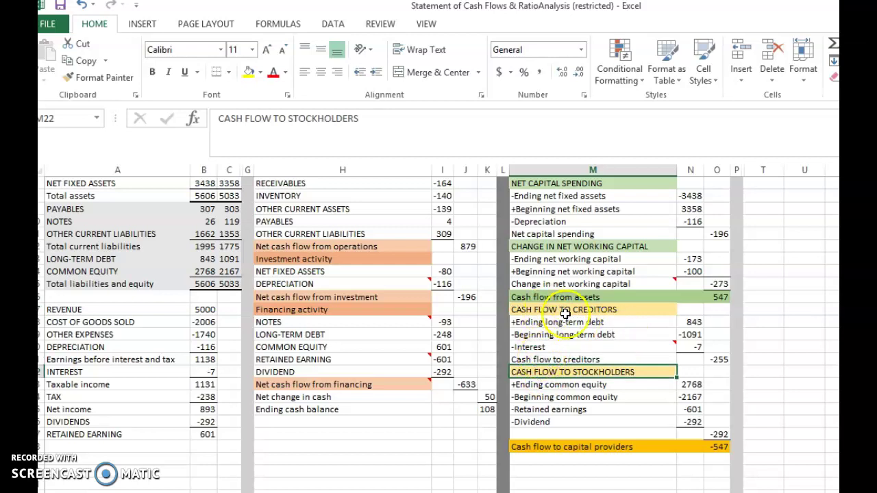
{"action": "left_click", "coordinate": [538, 310]}
{"action": "left_click_drag", "start_coordinate": [543, 314], "coordinate": [549, 415]}
{"action": "left_click_drag", "start_coordinate": [619, 422], "coordinate": [684, 424]}
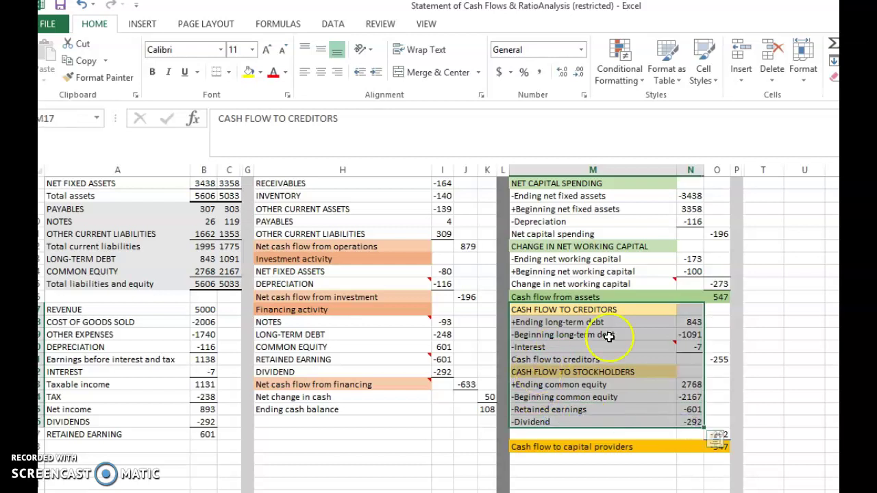
Step: Compare the notes row under Financing activity with the ending net working capital and interest rows of the Cash Flow Statement
{"action": "left_click", "coordinate": [285, 313]}
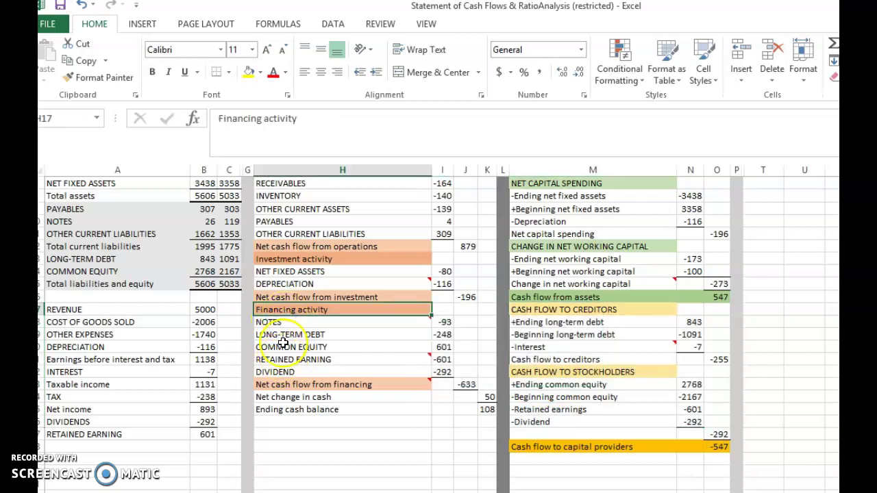
{"action": "left_click", "coordinate": [312, 322]}
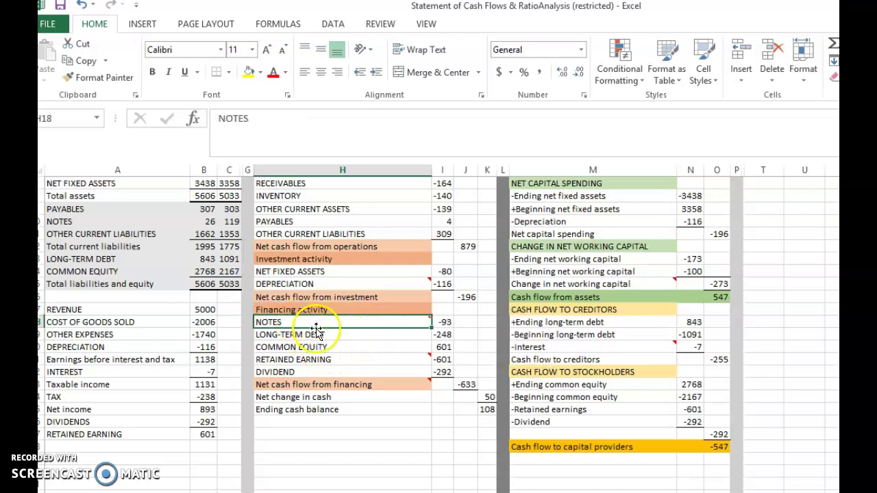
{"action": "mouse_move", "coordinate": [309, 325]}
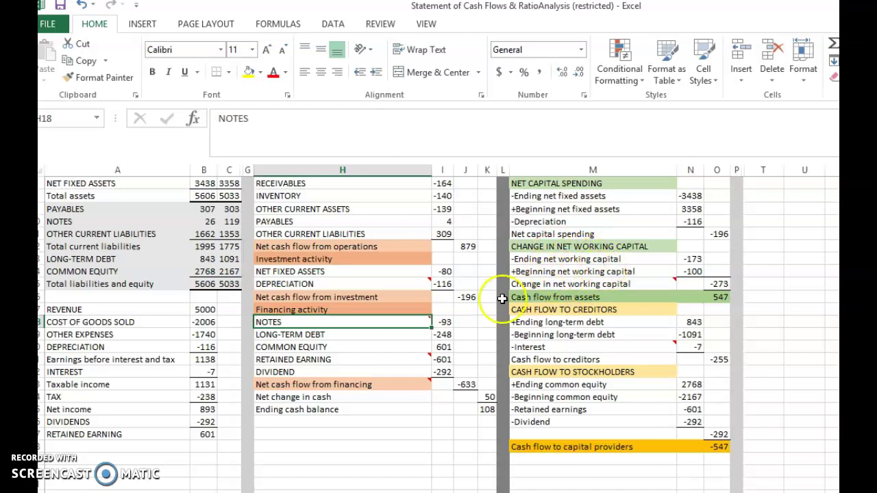
{"action": "mouse_move", "coordinate": [349, 325]}
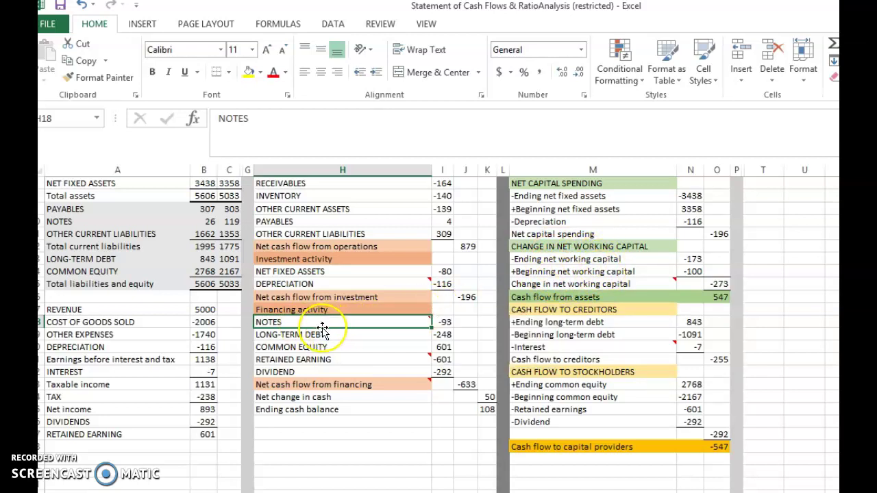
{"action": "left_click", "coordinate": [562, 262]}
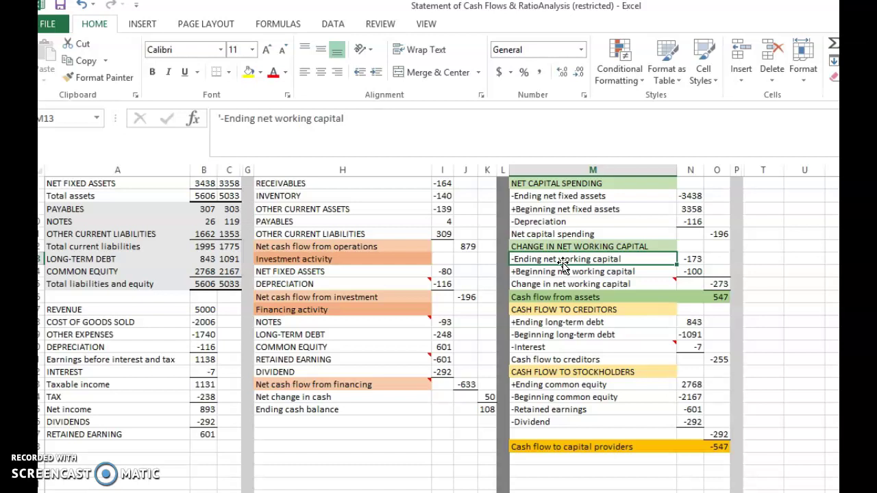
{"action": "left_click", "coordinate": [531, 349]}
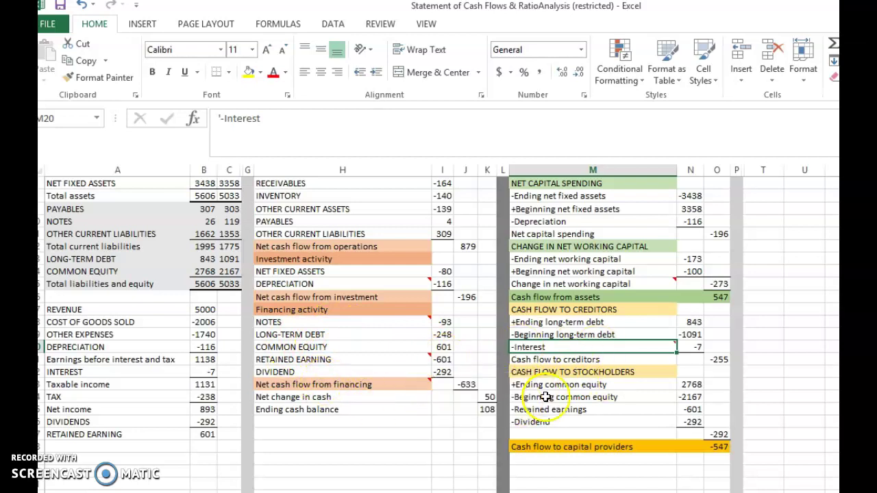
Step: Compare the stockholder rows from M23 down with common equity, retained earning and dividend in H20:H22, reading the retained earning note
{"action": "left_click_drag", "start_coordinate": [563, 385], "coordinate": [563, 419]}
{"action": "left_click", "coordinate": [274, 359]}
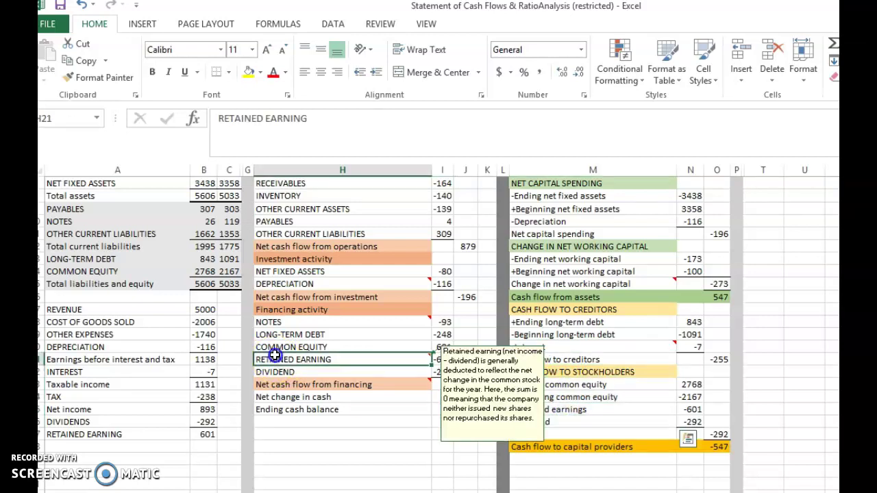
{"action": "left_click_drag", "start_coordinate": [281, 348], "coordinate": [278, 372]}
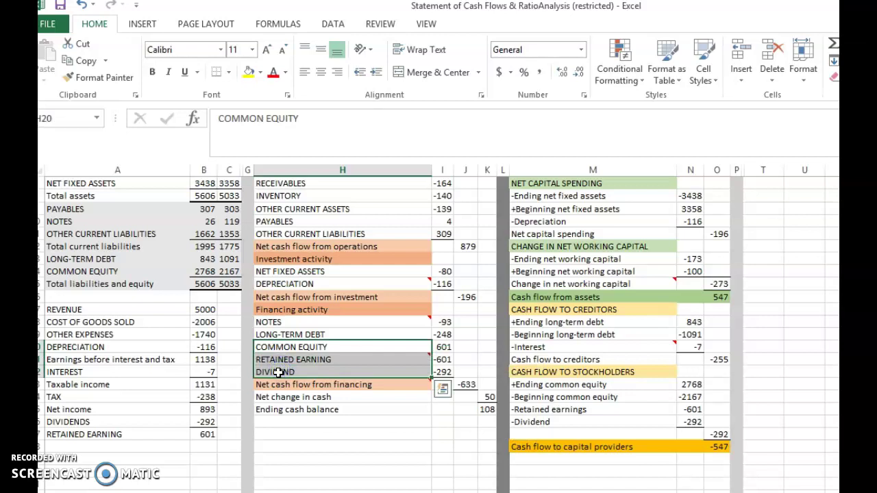
Step: Unhide the hidden columns between P and T
{"action": "left_click", "coordinate": [771, 369]}
{"action": "left_click_drag", "start_coordinate": [737, 170], "coordinate": [755, 170]}
{"action": "right_click", "coordinate": [757, 170]}
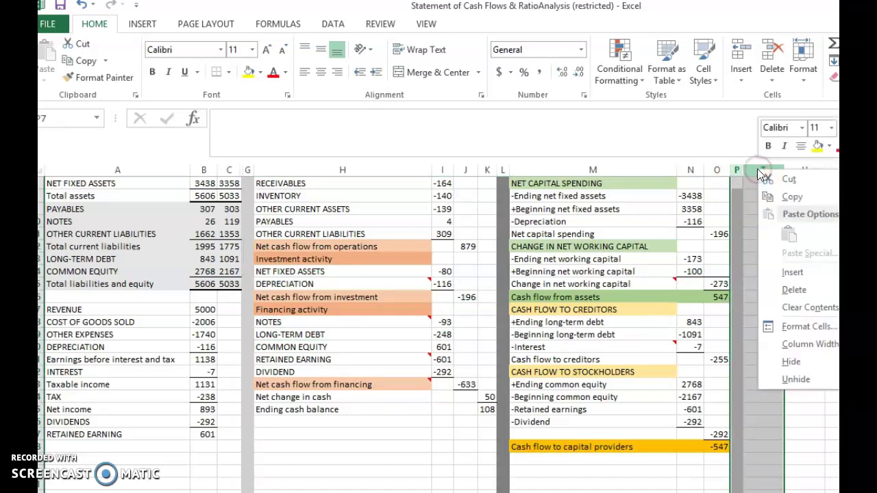
{"action": "left_click", "coordinate": [793, 379]}
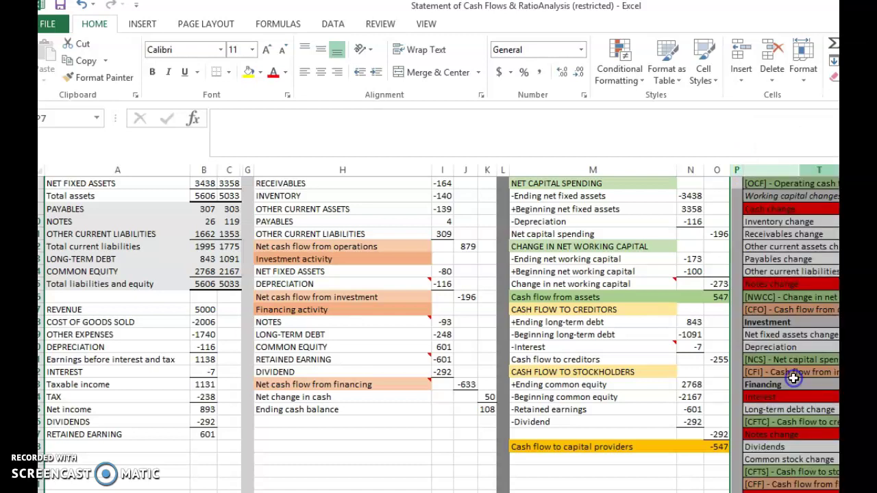
{"action": "left_click", "coordinate": [804, 459]}
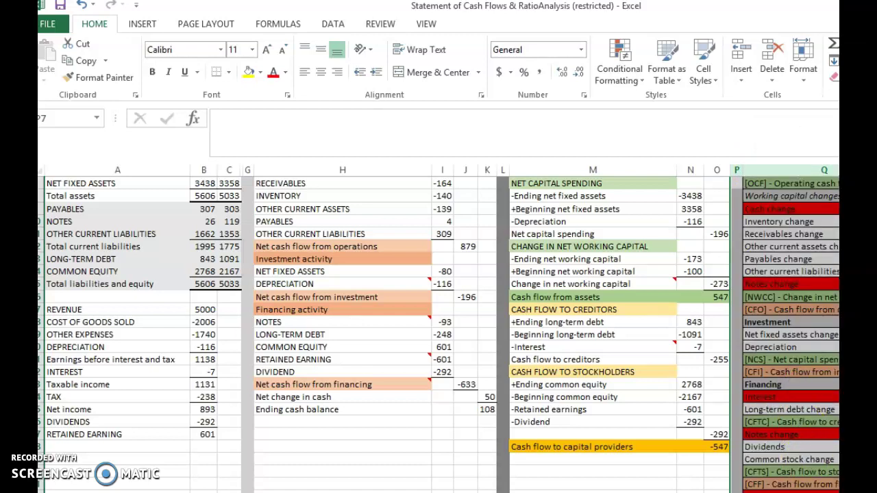
Step: Examine the layout of the comparison table in columns Q:S, including its Operating section and the Cash Flow Statement and Statement of Cash Flows headings
{"action": "scroll", "coordinate": [442, 329], "scroll_direction": "right", "scroll_amount": 4}
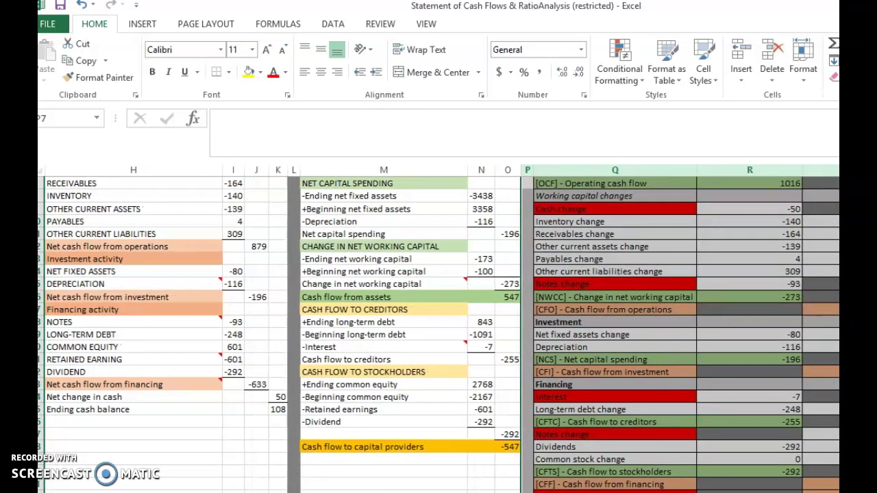
{"action": "scroll", "coordinate": [442, 329], "scroll_direction": "right", "scroll_amount": 2}
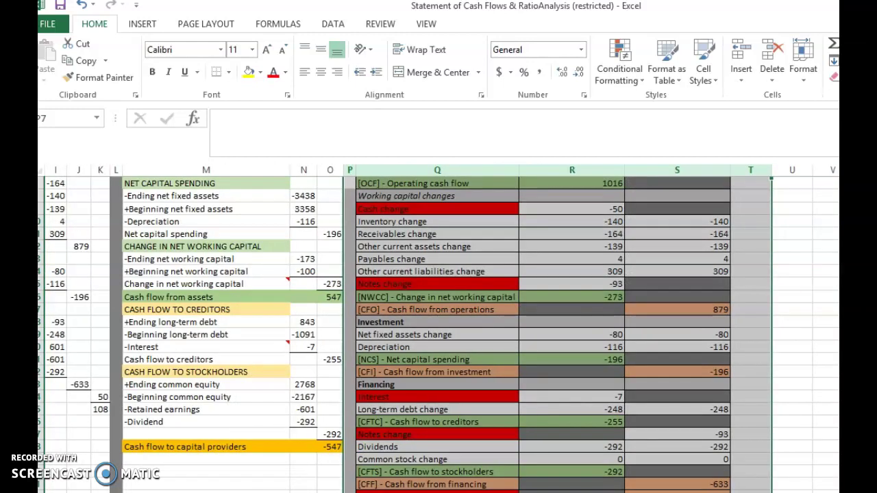
{"action": "scroll", "coordinate": [438, 336], "scroll_direction": "up", "scroll_amount": 2}
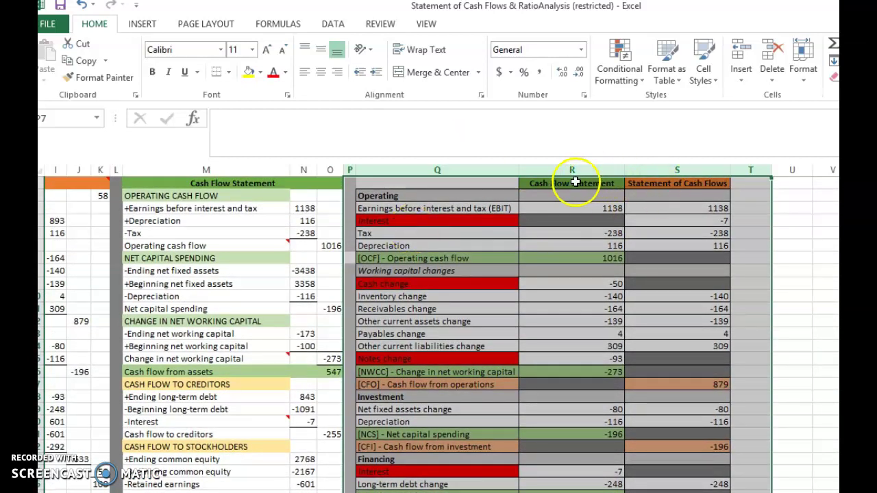
{"action": "left_click", "coordinate": [453, 182]}
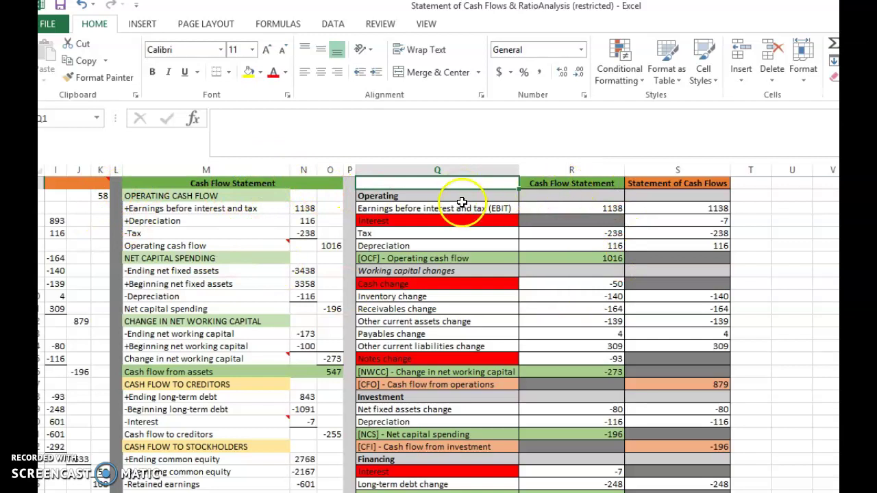
{"action": "left_click", "coordinate": [414, 198]}
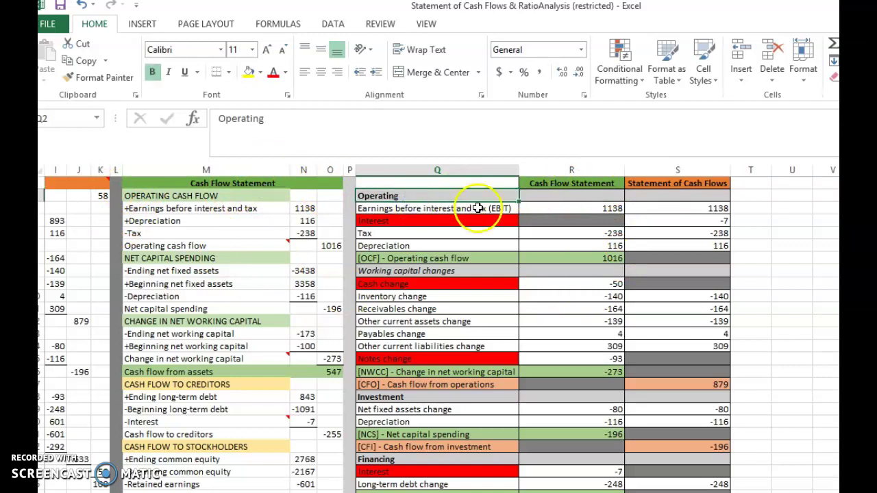
{"action": "left_click", "coordinate": [449, 212]}
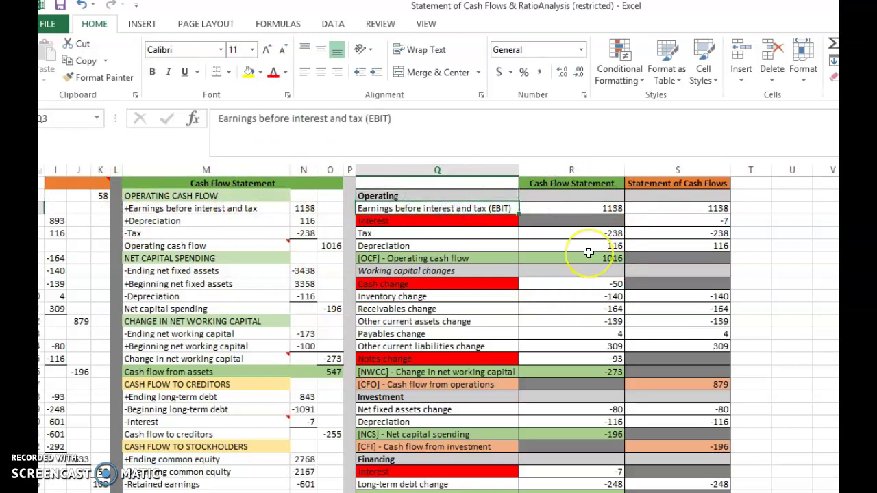
{"action": "left_click", "coordinate": [564, 183]}
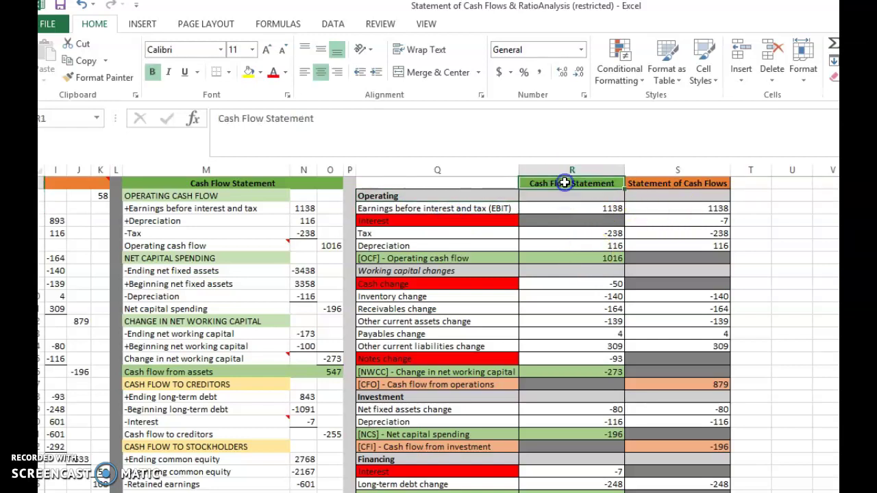
{"action": "left_click", "coordinate": [233, 183]}
{"action": "left_click", "coordinate": [490, 209]}
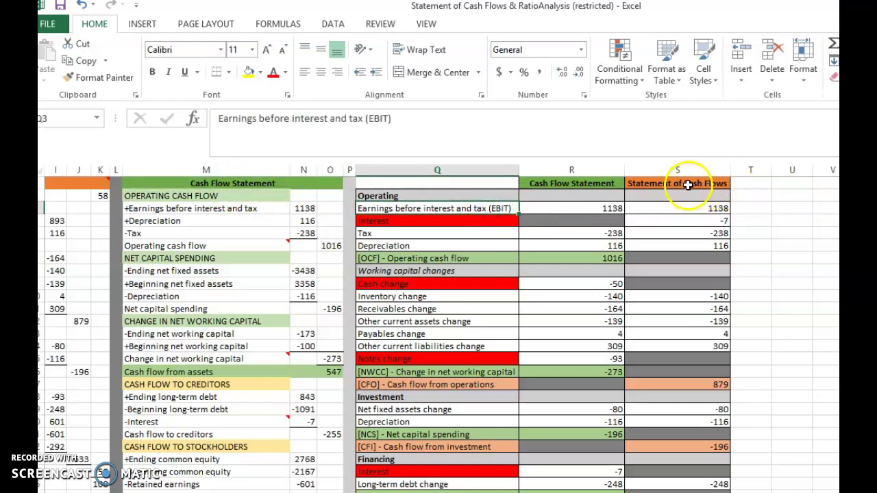
{"action": "left_click", "coordinate": [716, 183]}
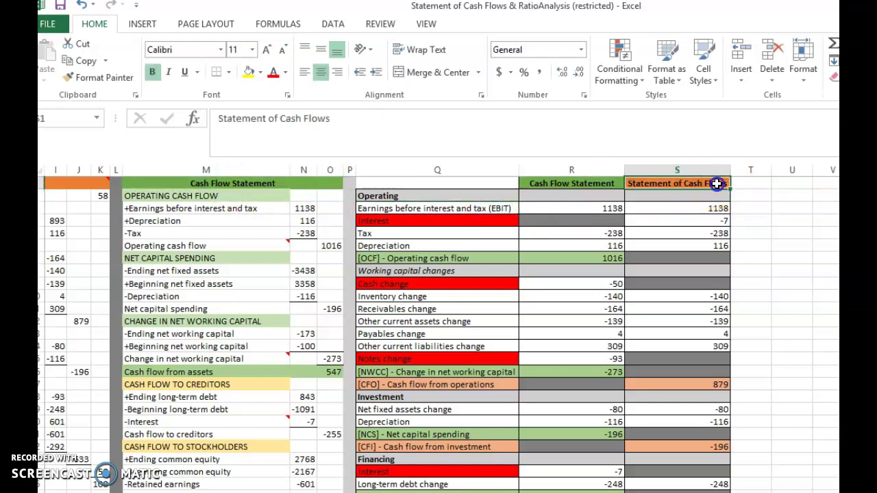
Step: Compare earnings before interest and tax in R3 and S3 and the cell references behind both figures
{"action": "left_click", "coordinate": [429, 207]}
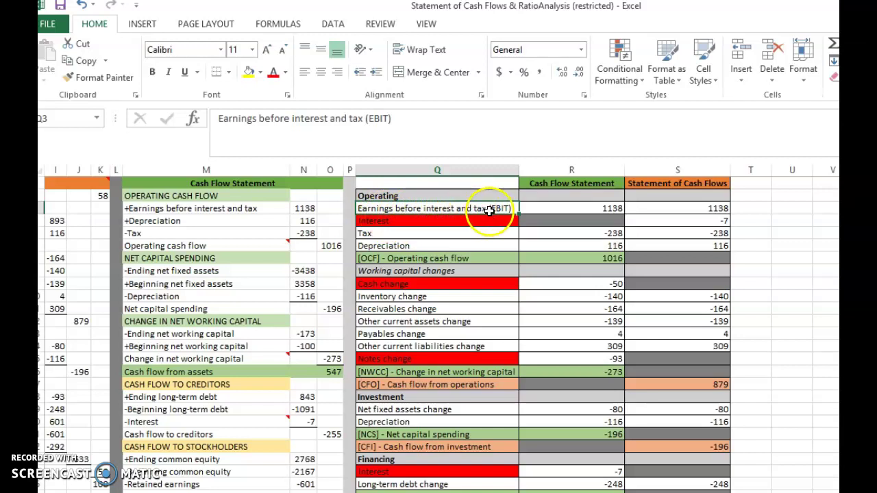
{"action": "left_click", "coordinate": [594, 209]}
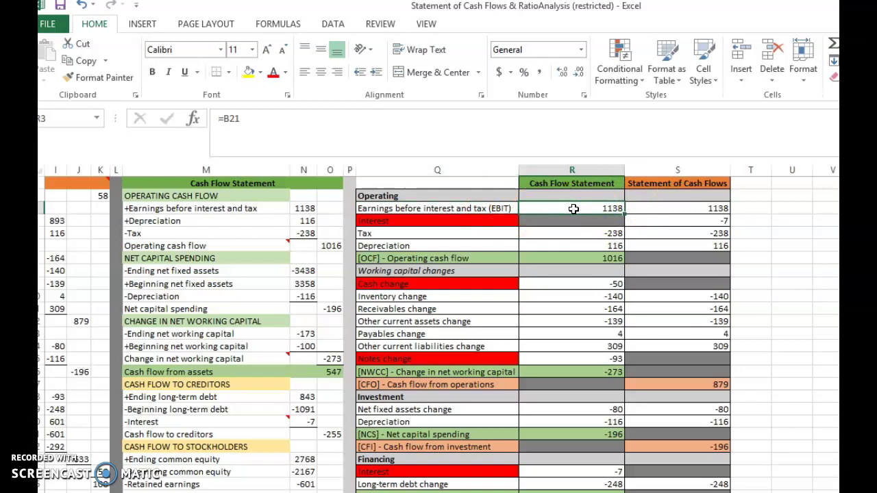
{"action": "key", "text": "Right"}
{"action": "key", "text": "Right"}
{"action": "key", "text": "Left"}
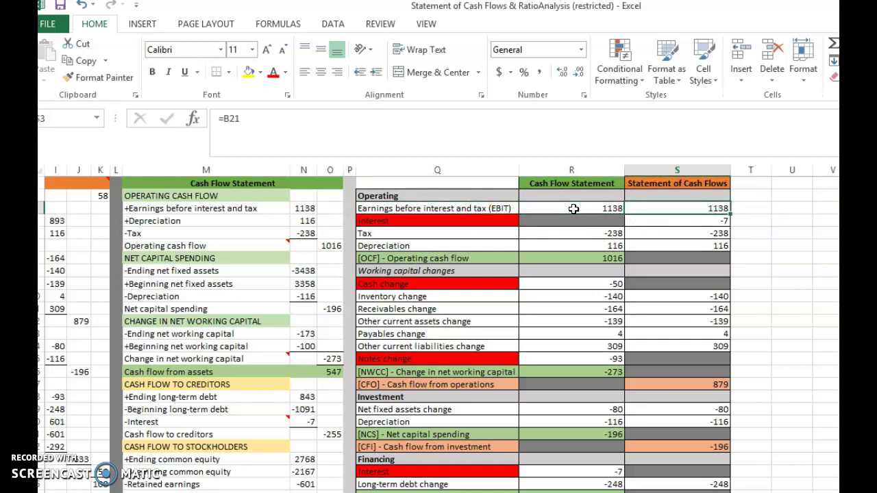
{"action": "left_click", "coordinate": [611, 207]}
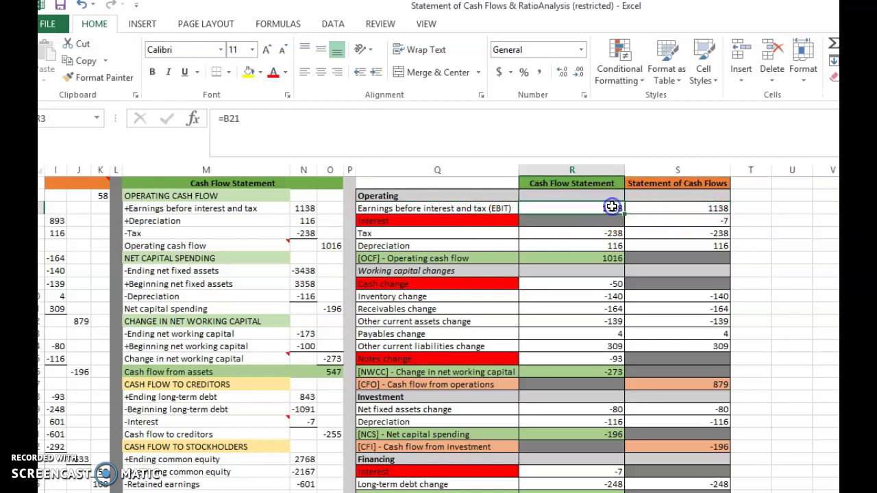
{"action": "left_click", "coordinate": [673, 206]}
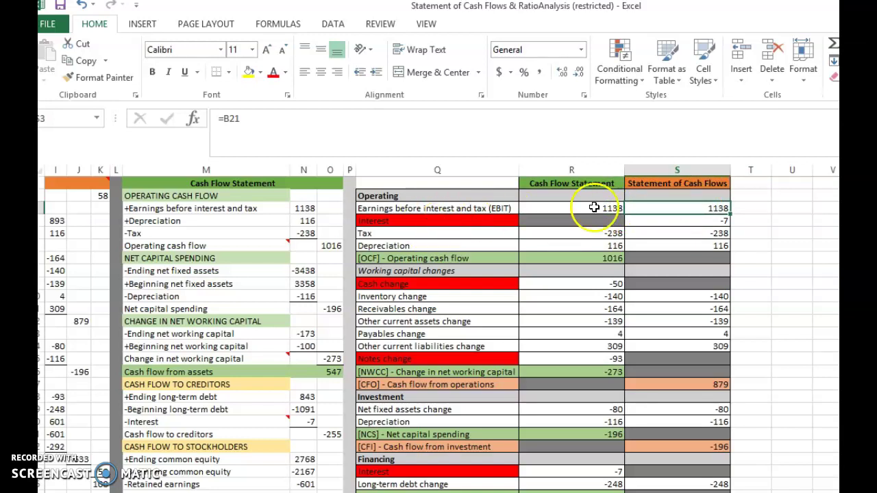
Step: Check how the operating interest row Q4:S4 is treated under each of the two statements
{"action": "left_click", "coordinate": [428, 223]}
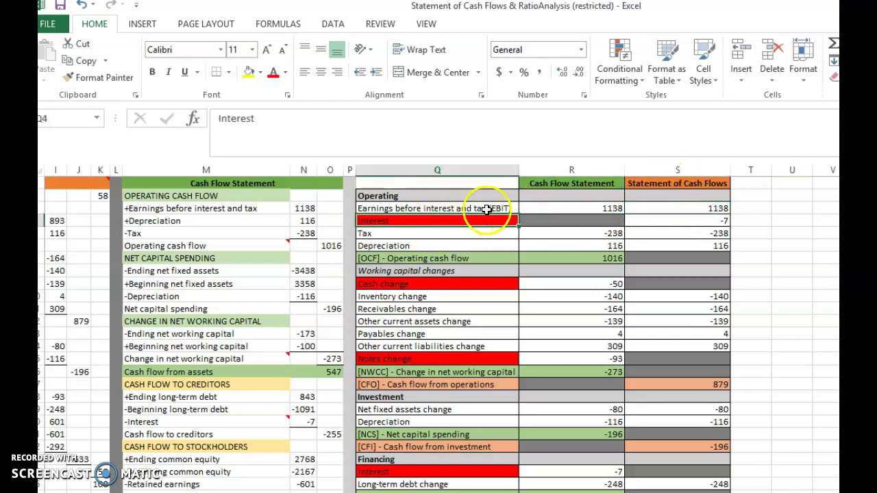
{"action": "left_click", "coordinate": [696, 219]}
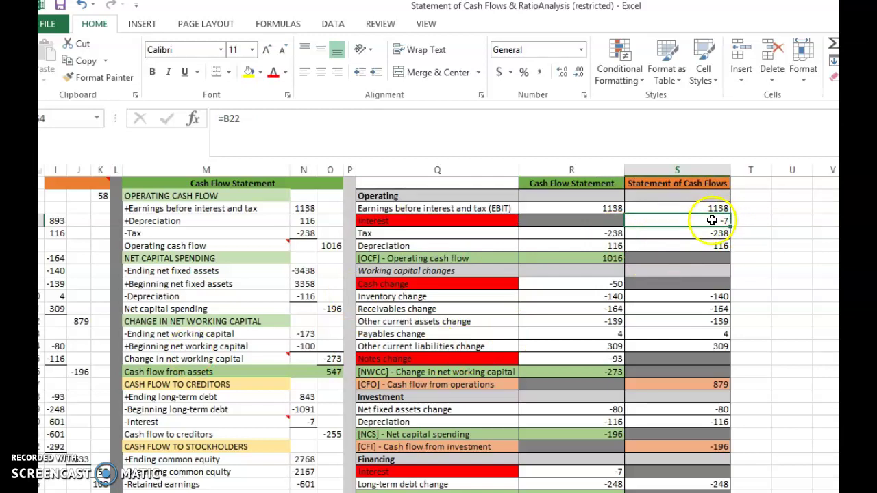
{"action": "left_click", "coordinate": [552, 224]}
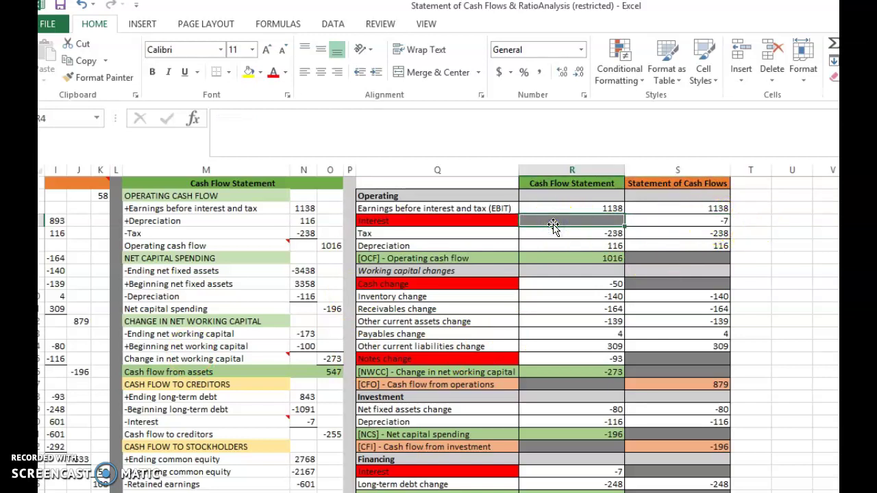
{"action": "left_click", "coordinate": [447, 220]}
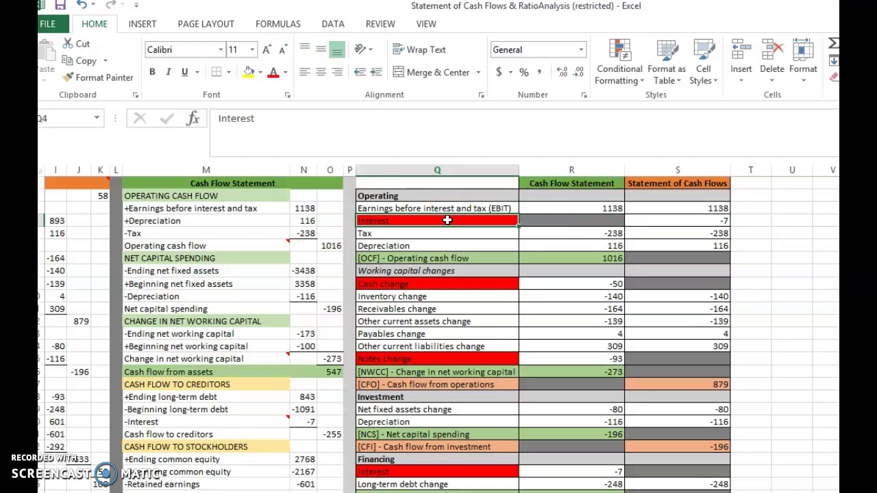
Step: Compare the tax and depreciation rows of the Operating section in R5:S6 between the two statements
{"action": "left_click", "coordinate": [415, 233]}
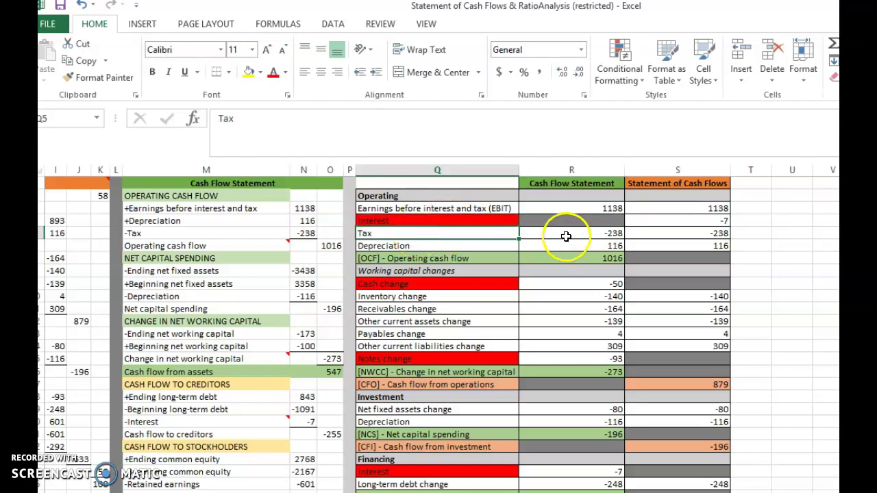
{"action": "left_click", "coordinate": [566, 236]}
{"action": "left_click", "coordinate": [674, 233]}
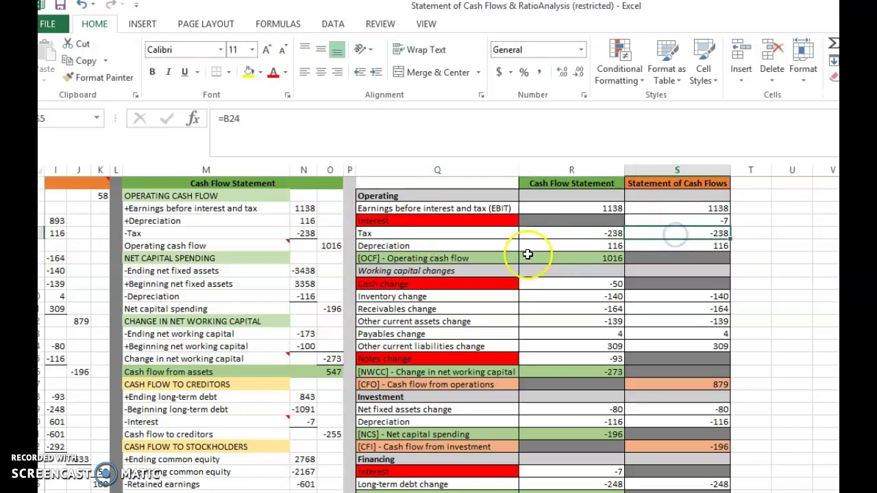
{"action": "left_click", "coordinate": [568, 245]}
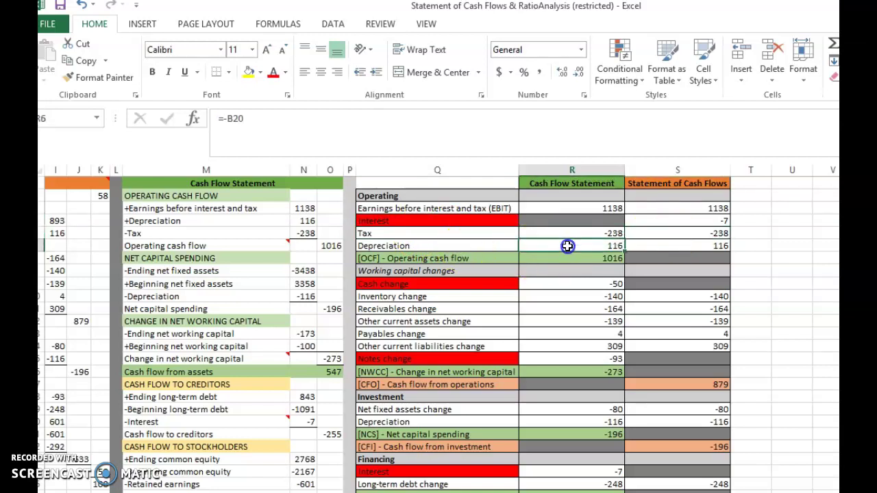
{"action": "left_click", "coordinate": [724, 246]}
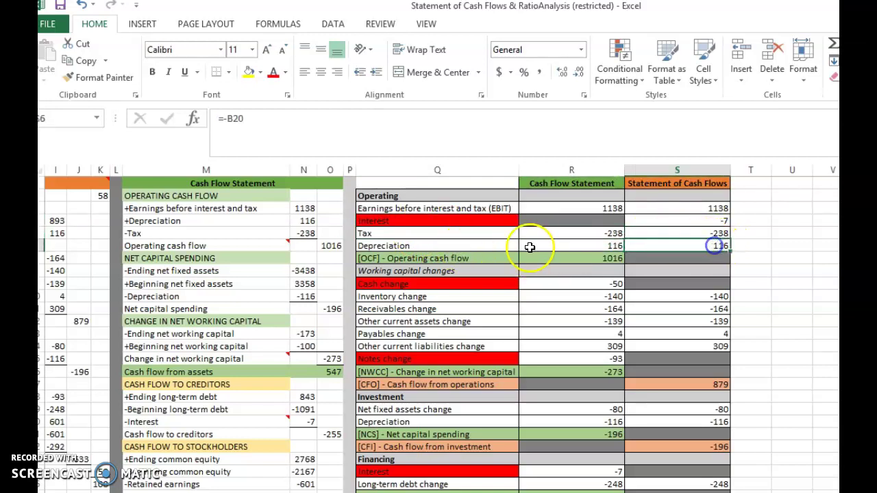
{"action": "left_click", "coordinate": [562, 183]}
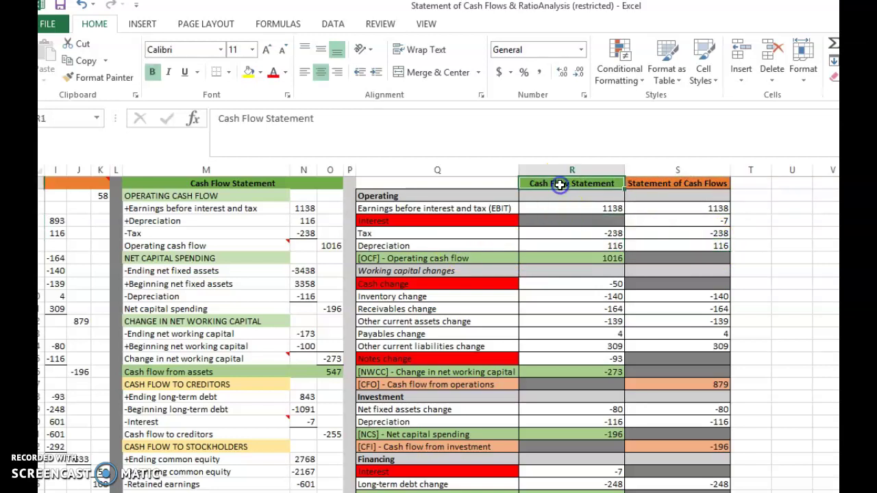
{"action": "left_click", "coordinate": [691, 244]}
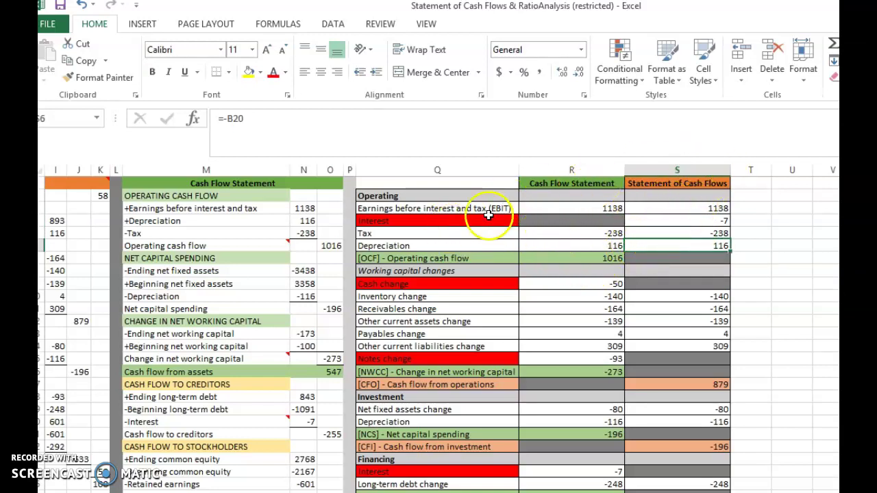
Step: Review operating interest again, comparing S4 under Statement of Cash Flows with R4 under Cash Flow Statement
{"action": "left_click", "coordinate": [369, 218]}
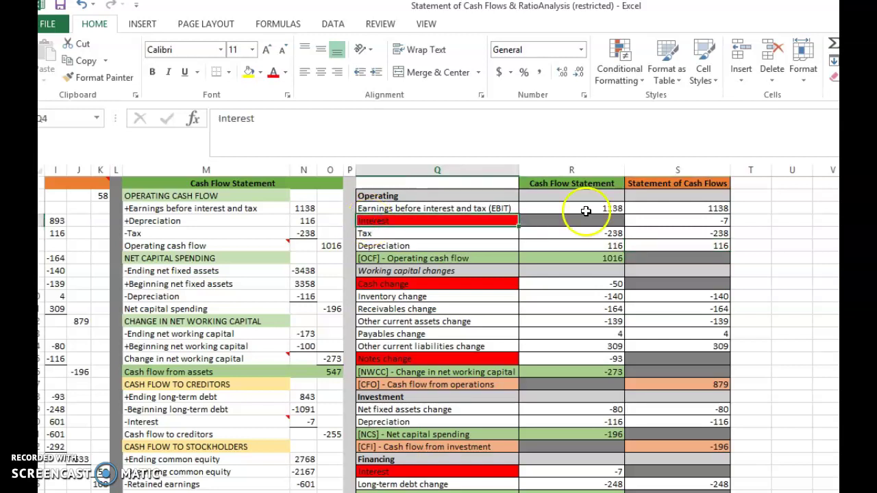
{"action": "left_click", "coordinate": [703, 217]}
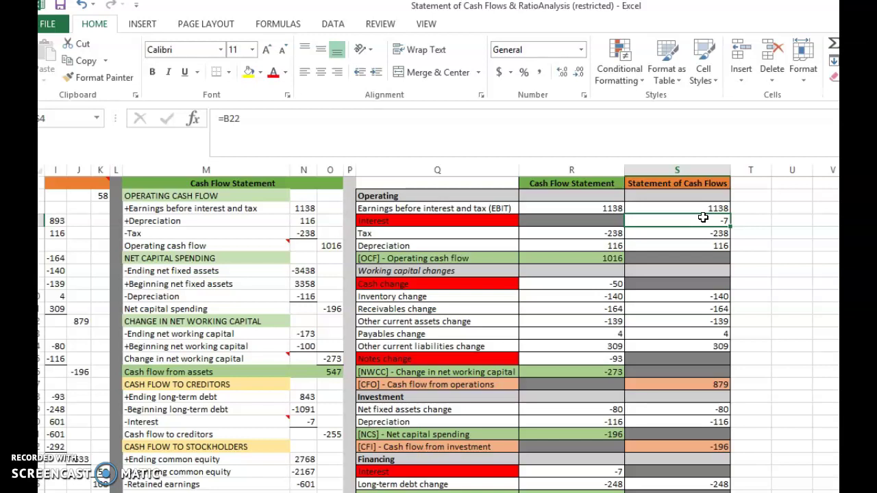
{"action": "left_click", "coordinate": [586, 220]}
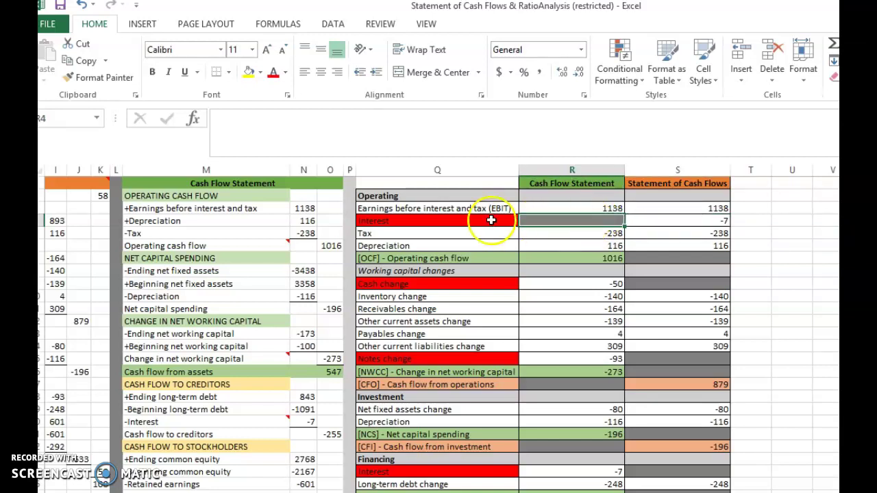
{"action": "left_click", "coordinate": [444, 220]}
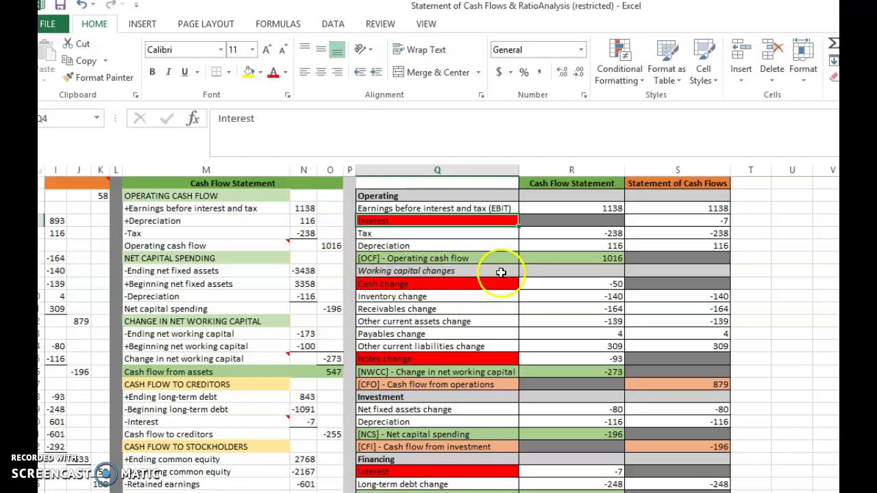
Step: Compare the cash change row under Working capital changes in R9 and S9 between the two statements
{"action": "left_click", "coordinate": [441, 286]}
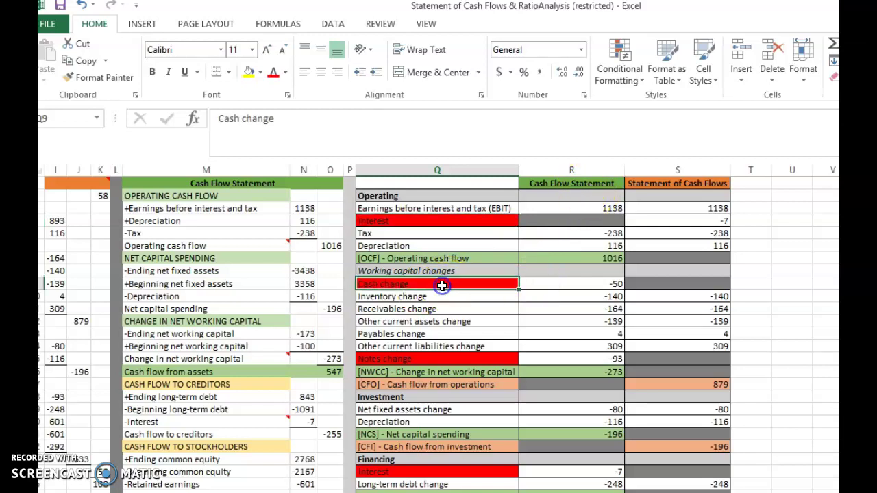
{"action": "left_click", "coordinate": [592, 285]}
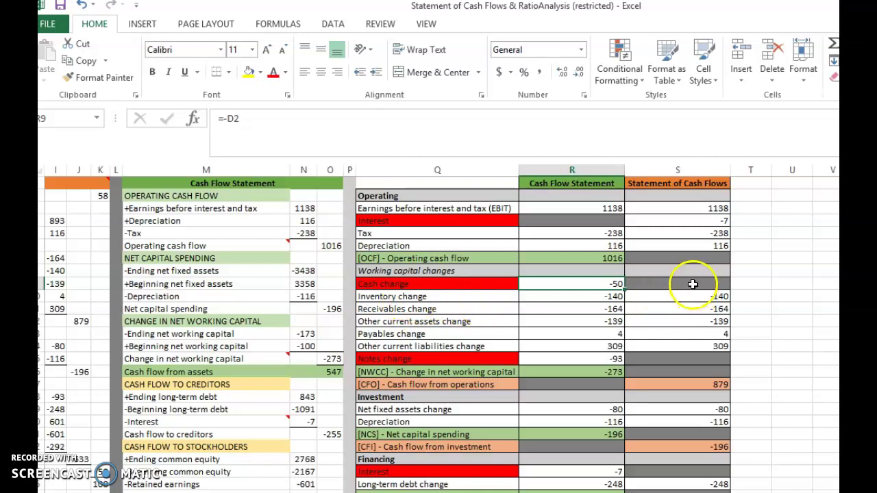
{"action": "left_click", "coordinate": [693, 284]}
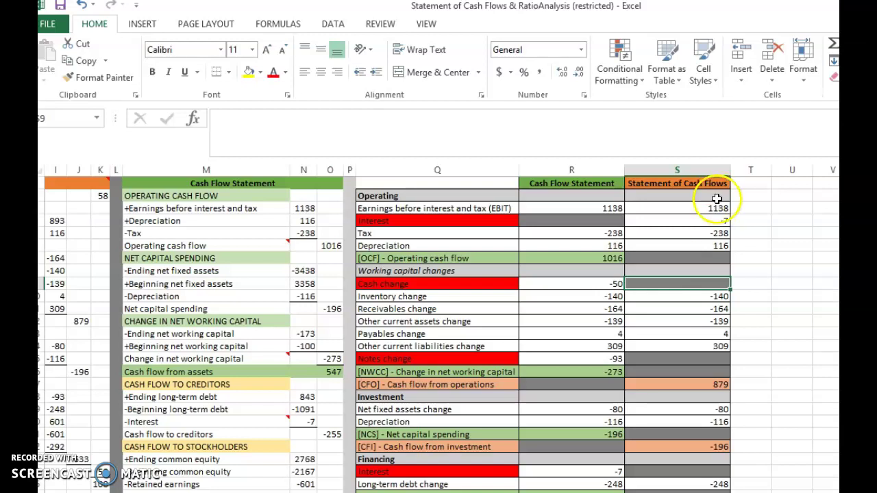
{"action": "left_click", "coordinate": [615, 284]}
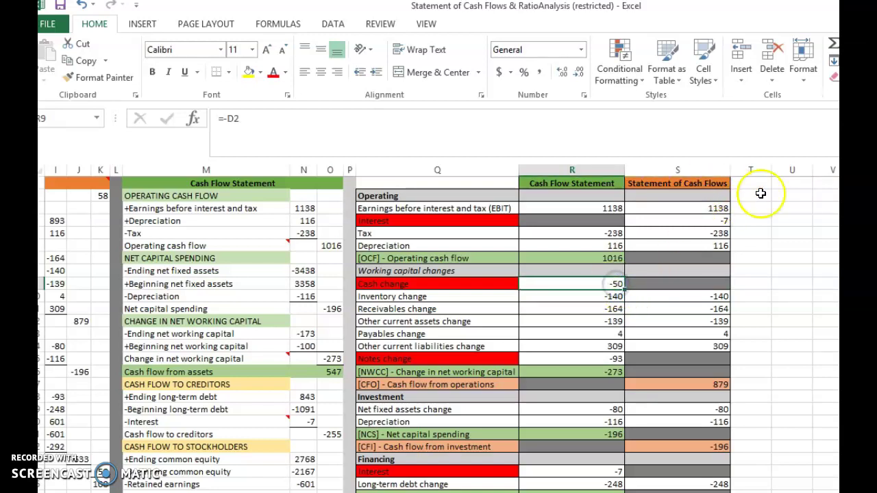
Step: Compare the working capital rows from cash change to notes change, R9:S15, between the Cash Flow Statement and the Statement of Cash Flows
{"action": "left_click", "coordinate": [677, 283]}
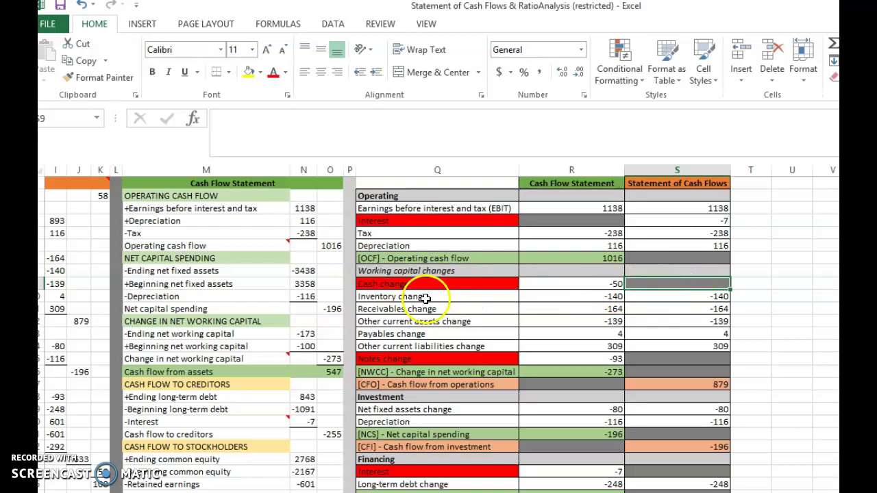
{"action": "left_click_drag", "start_coordinate": [593, 299], "coordinate": [710, 341]}
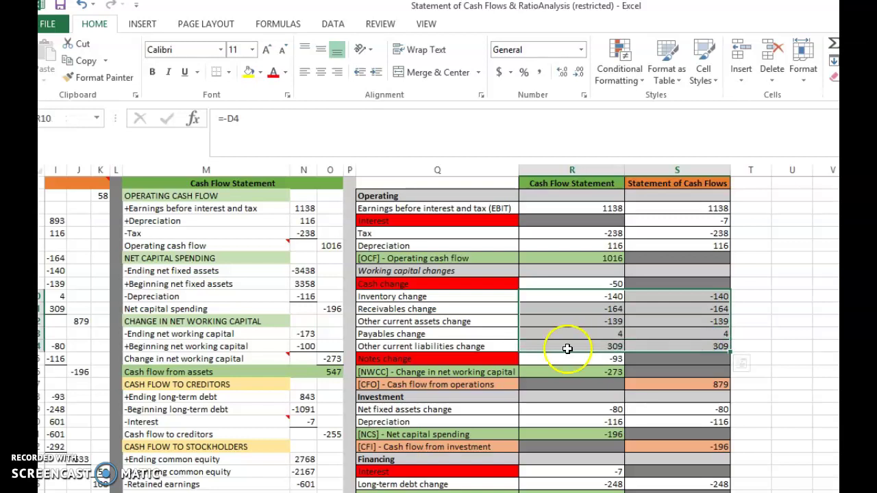
{"action": "left_click", "coordinate": [473, 359]}
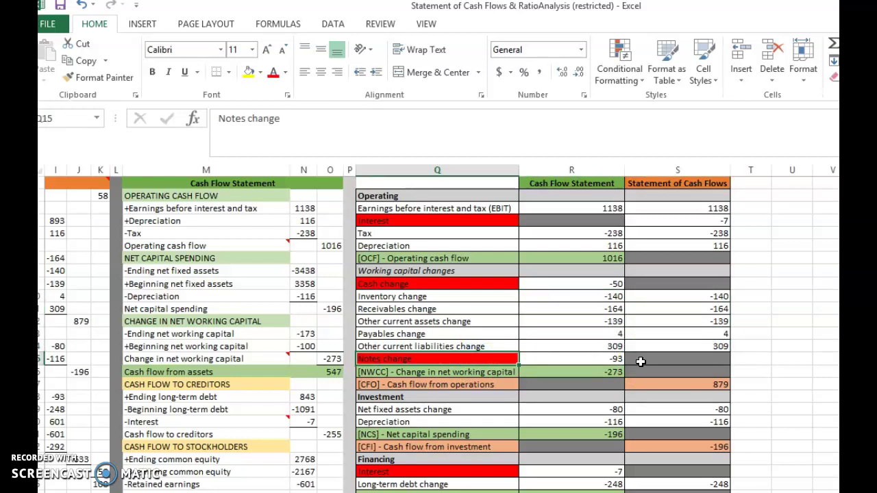
{"action": "left_click", "coordinate": [607, 360]}
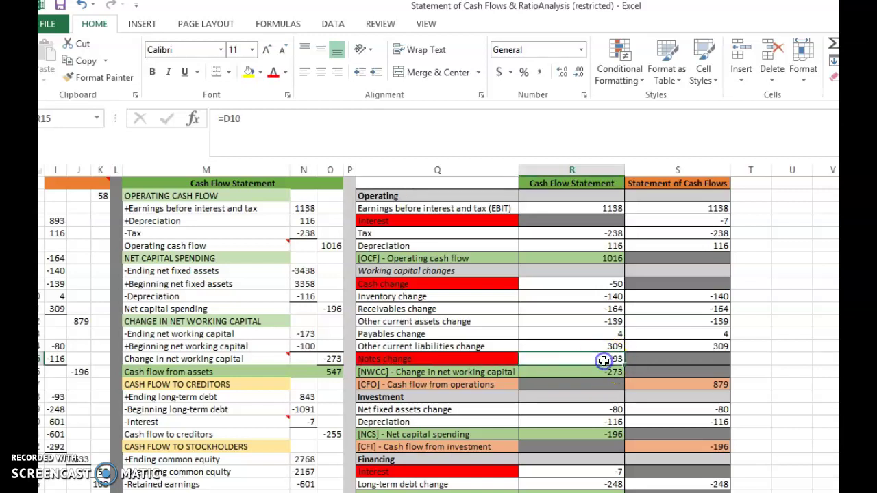
{"action": "left_click", "coordinate": [577, 184]}
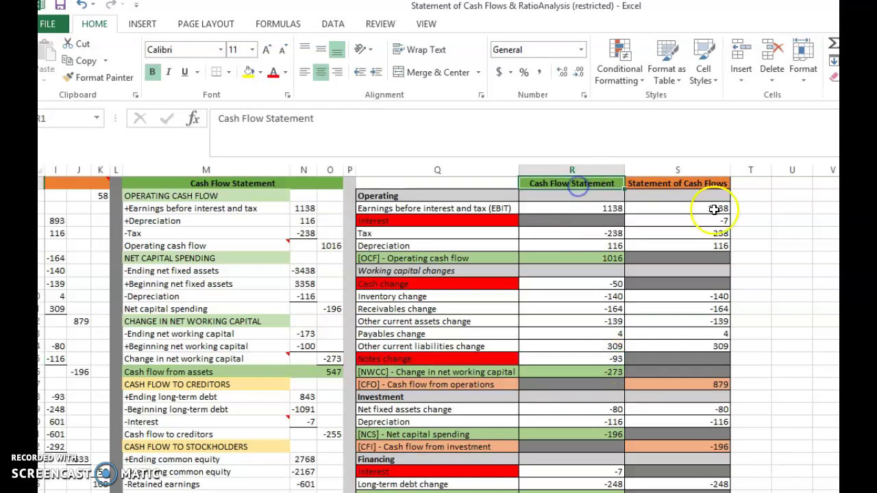
{"action": "left_click", "coordinate": [674, 367]}
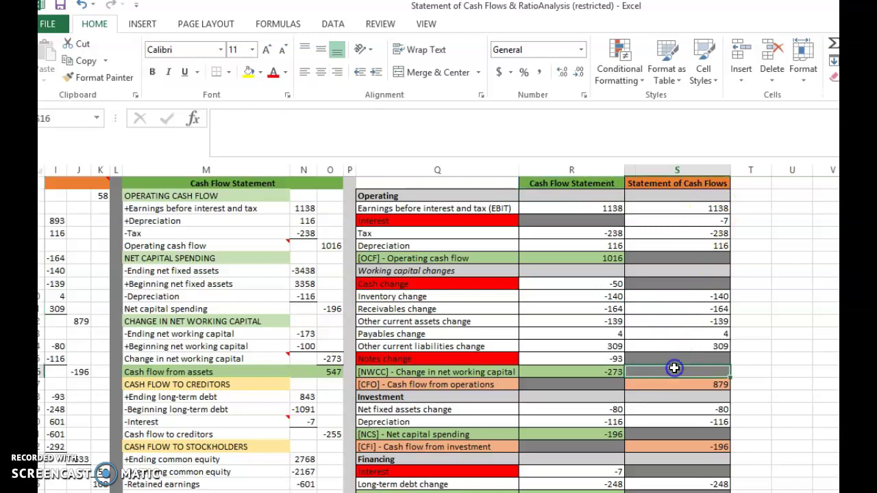
{"action": "left_click", "coordinate": [686, 183]}
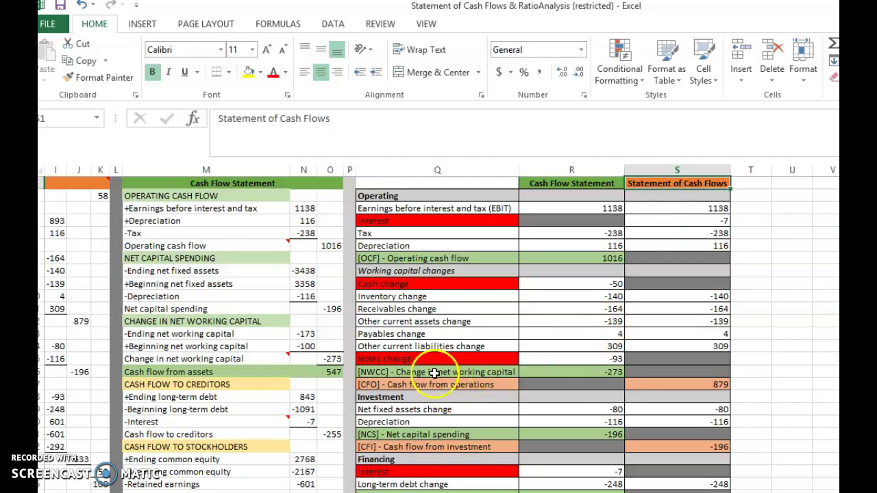
Step: Examine the Cash Flow Statement's operating cash flow in R7 and its change in net working capital in R16, including the components R9:R15
{"action": "left_click", "coordinate": [573, 258]}
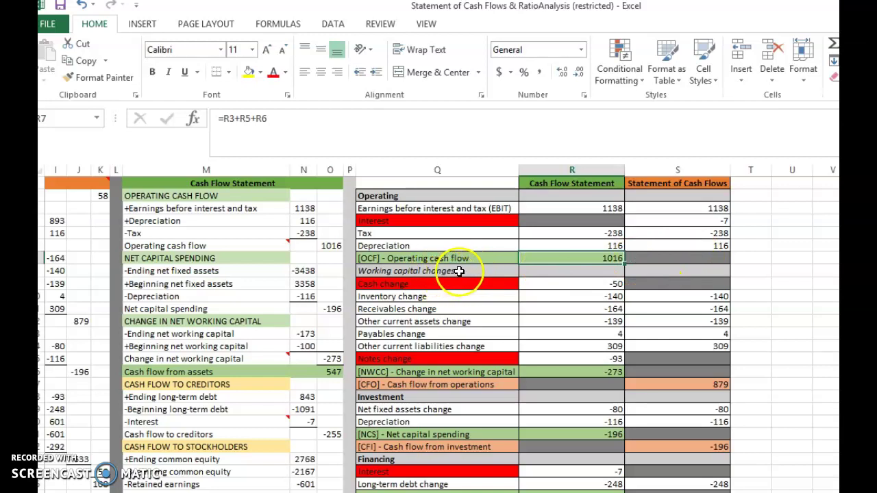
{"action": "left_click", "coordinate": [397, 372]}
{"action": "left_click", "coordinate": [458, 373]}
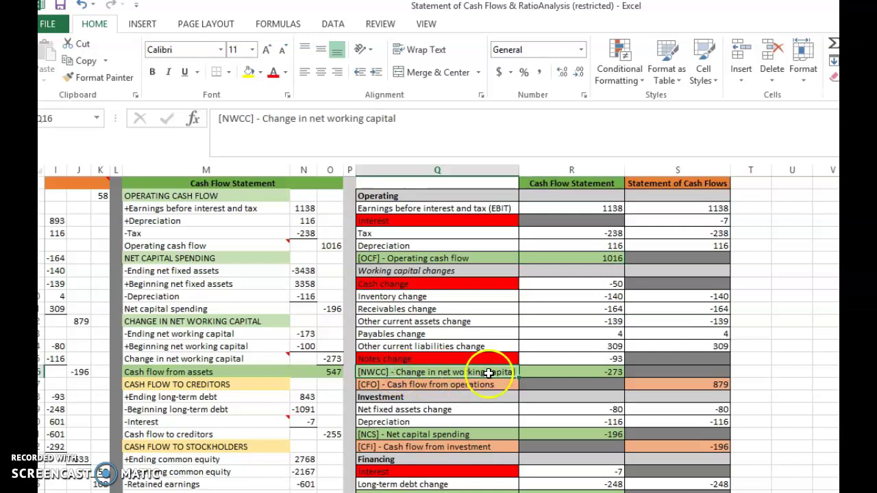
{"action": "left_click", "coordinate": [579, 374]}
{"action": "left_click", "coordinate": [598, 289]}
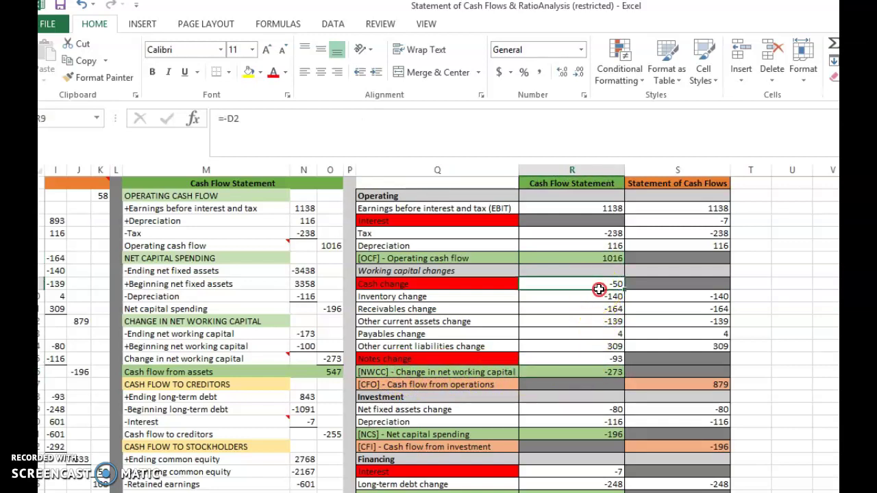
{"action": "left_click_drag", "start_coordinate": [598, 289], "coordinate": [599, 361]}
{"action": "left_click", "coordinate": [597, 374]}
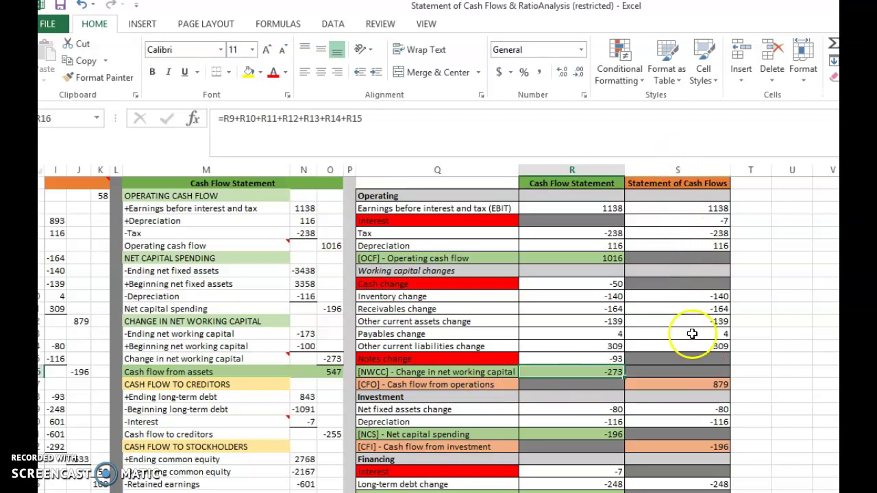
Step: Review the items in S3:S16 behind cash flow from operations in S17 and contrast that total with the subtotals in R7 and R16
{"action": "left_click", "coordinate": [702, 384]}
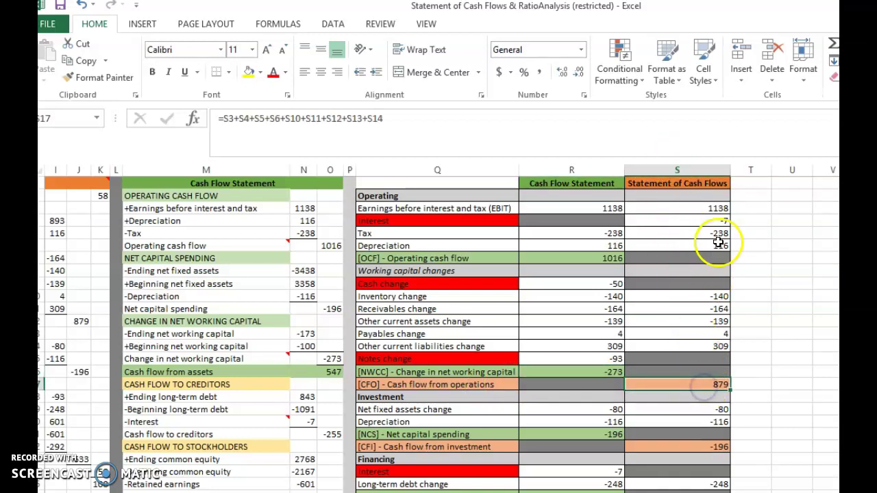
{"action": "left_click_drag", "start_coordinate": [718, 208], "coordinate": [715, 370]}
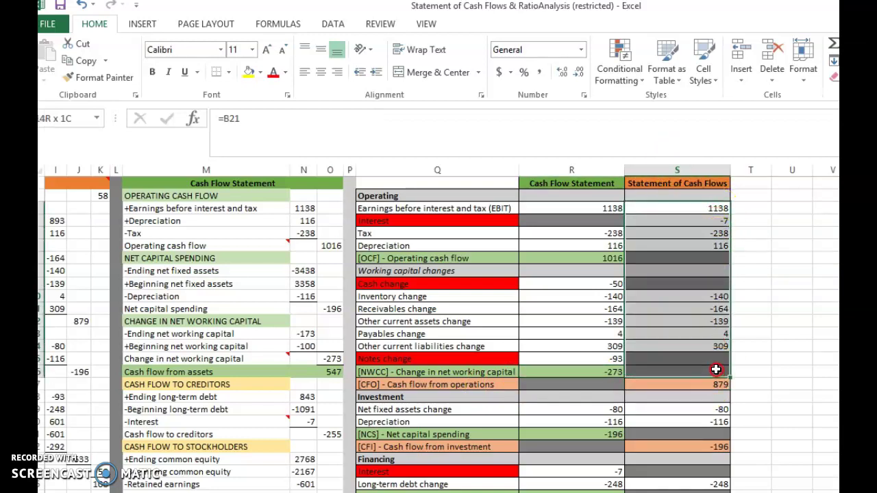
{"action": "left_click", "coordinate": [709, 385]}
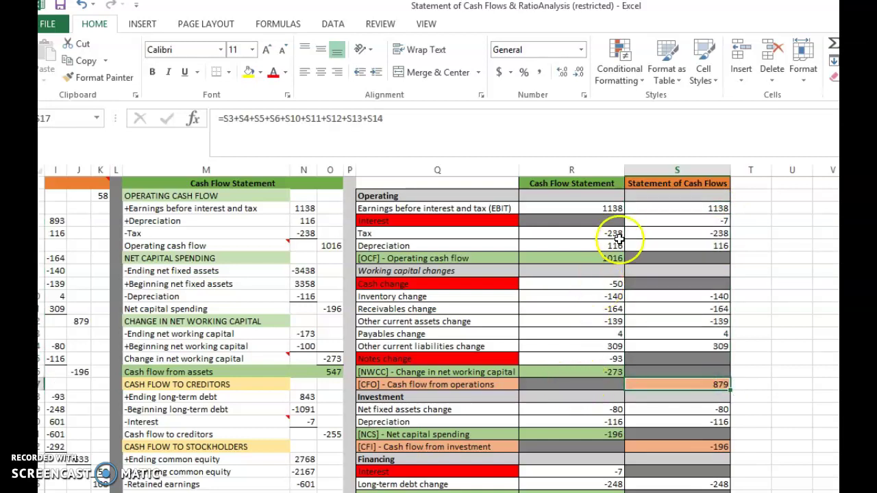
{"action": "left_click", "coordinate": [606, 258]}
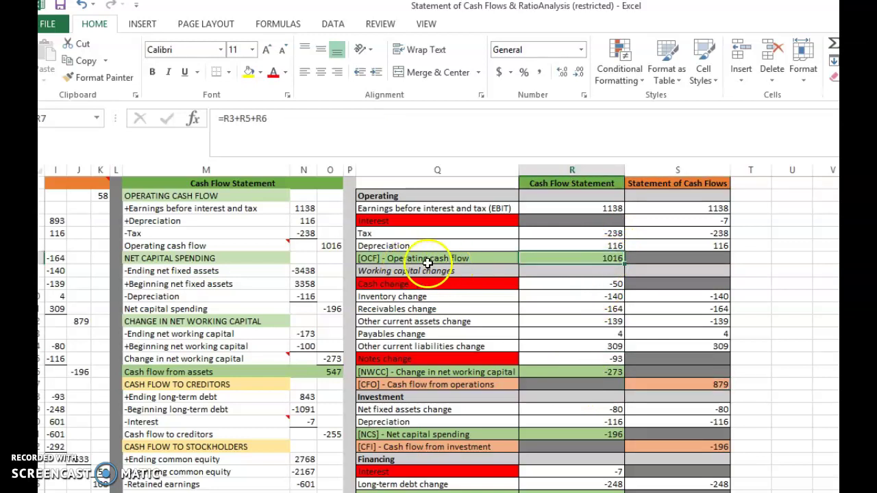
{"action": "left_click", "coordinate": [609, 370]}
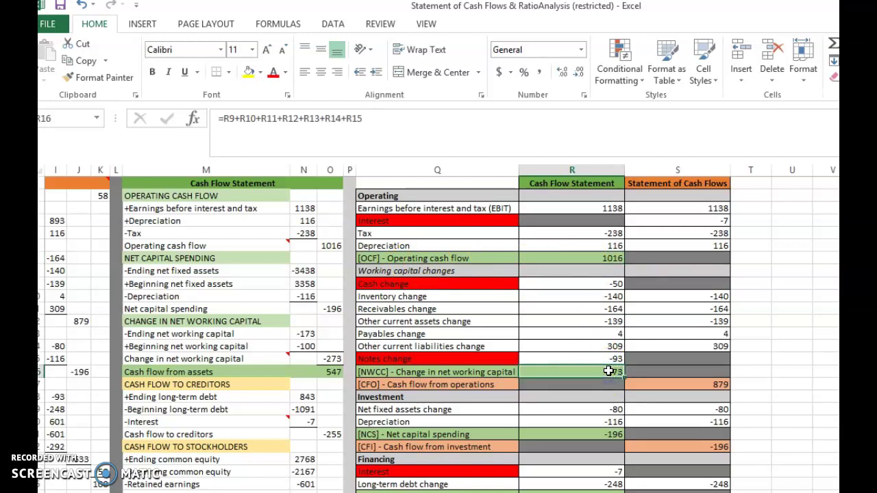
Step: Examine the Investment section, comparing net capital spending in R21 with cash flow from investment in S22
{"action": "left_click", "coordinate": [404, 398]}
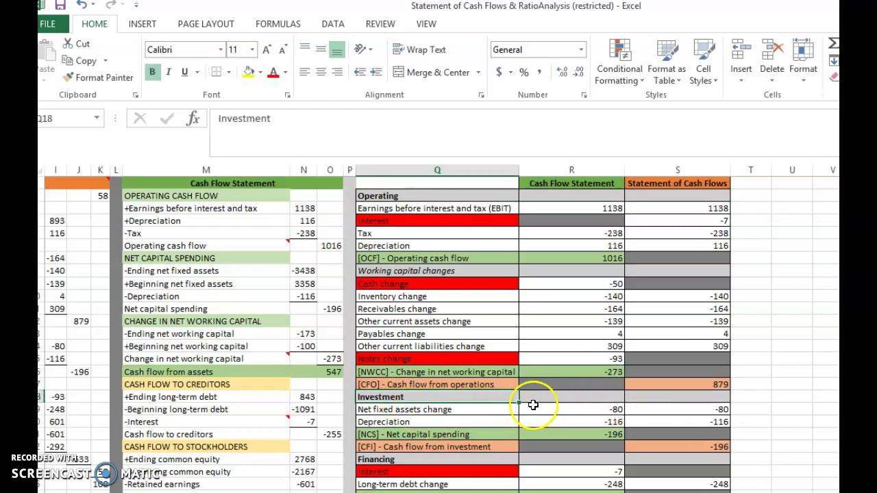
{"action": "left_click", "coordinate": [419, 435]}
{"action": "mouse_move", "coordinate": [420, 435]}
{"action": "left_mouse_down"}
{"action": "mouse_move", "coordinate": [558, 429]}
{"action": "mouse_move", "coordinate": [568, 371]}
{"action": "left_mouse_up"}
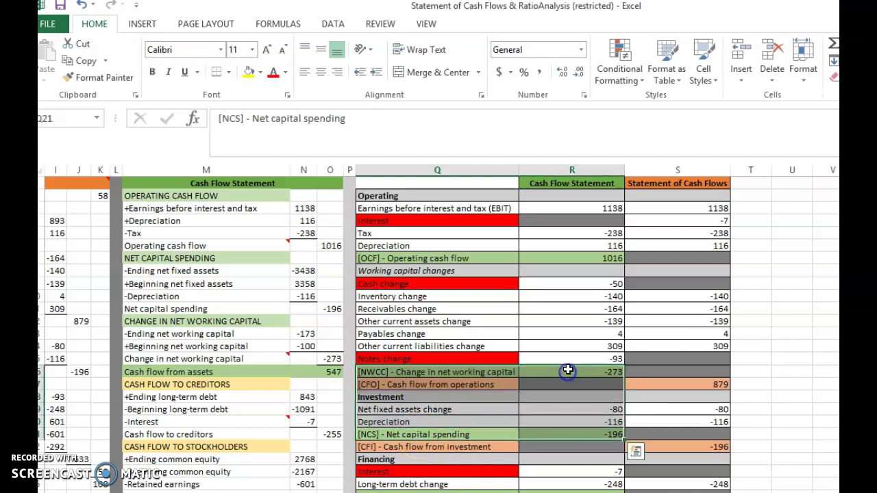
{"action": "left_click", "coordinate": [569, 182]}
{"action": "left_click", "coordinate": [595, 434]}
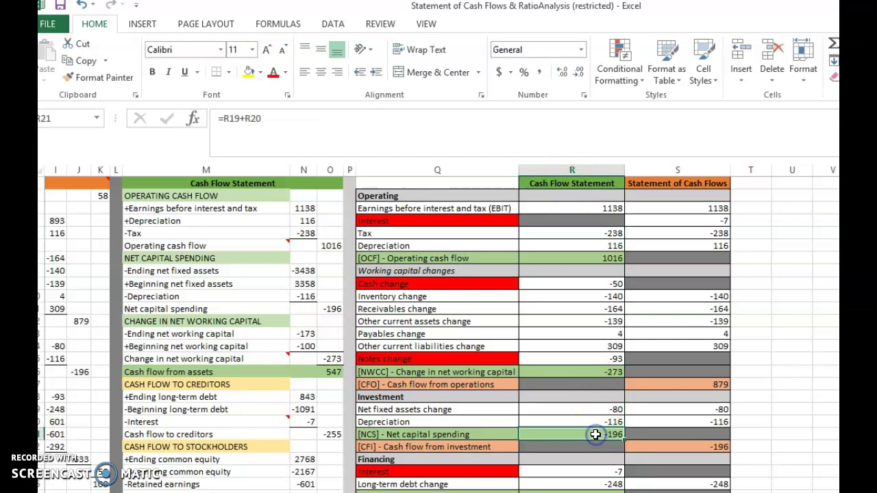
{"action": "left_click", "coordinate": [710, 445]}
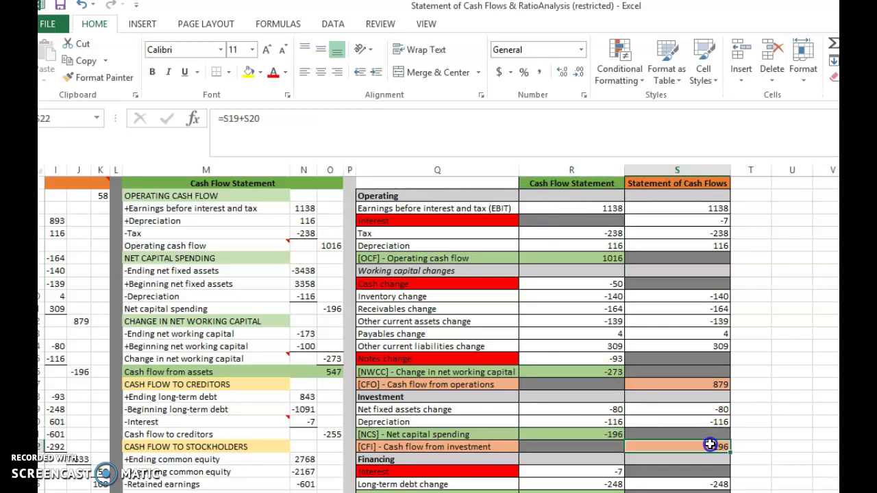
Step: Compare the net fixed assets change in S19 and R19, and review the labels and totals of the CFI and NCS rows
{"action": "left_click", "coordinate": [709, 410]}
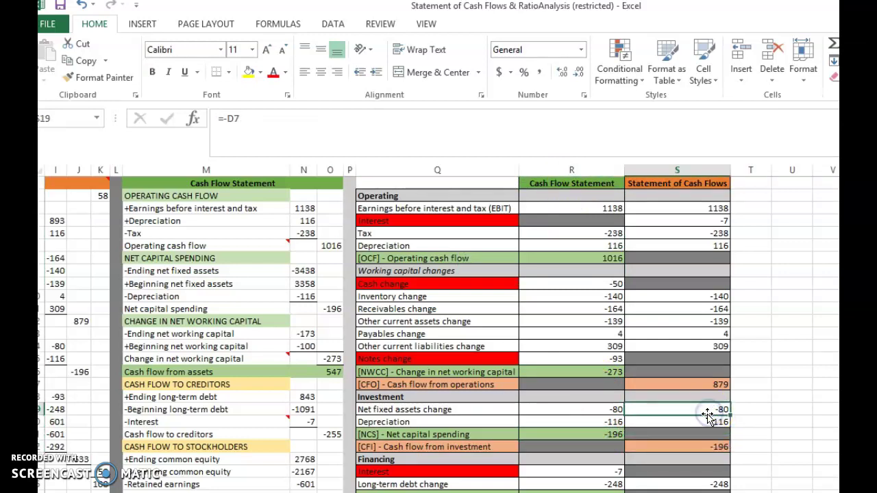
{"action": "left_click", "coordinate": [616, 409]}
{"action": "left_click", "coordinate": [699, 446]}
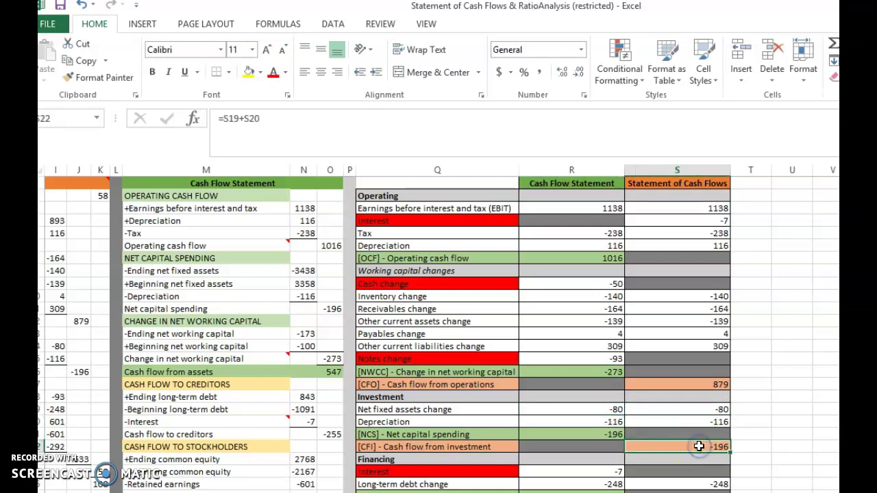
{"action": "left_click", "coordinate": [426, 447]}
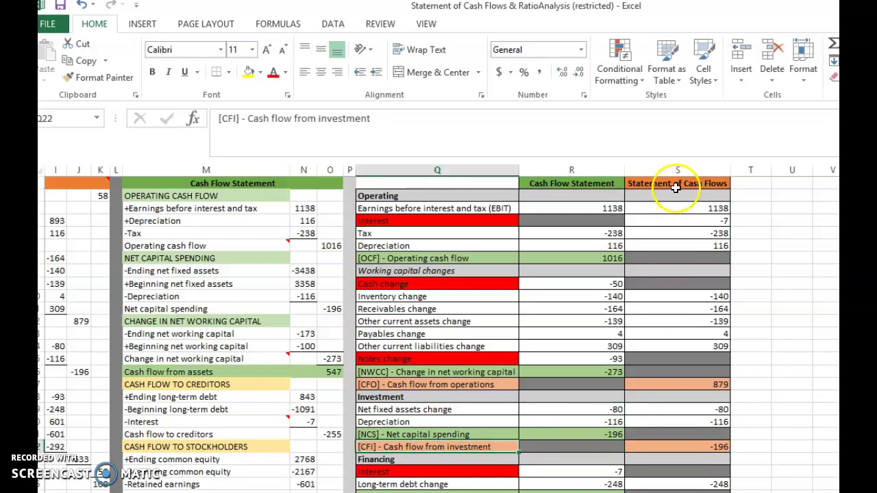
{"action": "left_click", "coordinate": [459, 433]}
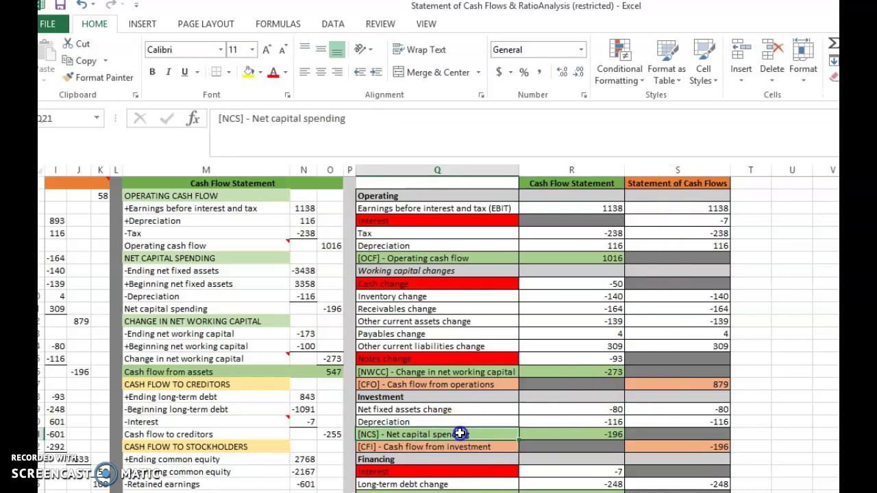
{"action": "left_click", "coordinate": [565, 437]}
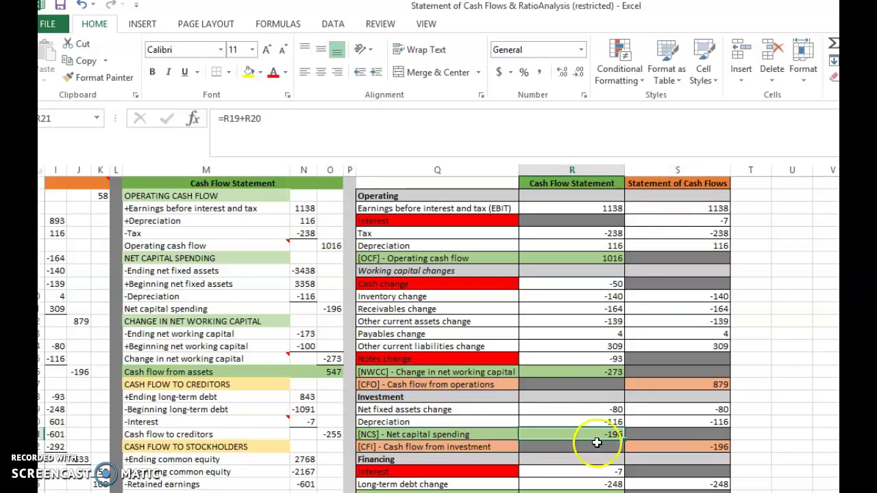
Step: Compare the Financing interest row in R24:S24 with the Operating interest row in Q4:S4 under both statements
{"action": "scroll", "coordinate": [439, 335], "scroll_direction": "down", "scroll_amount": 3}
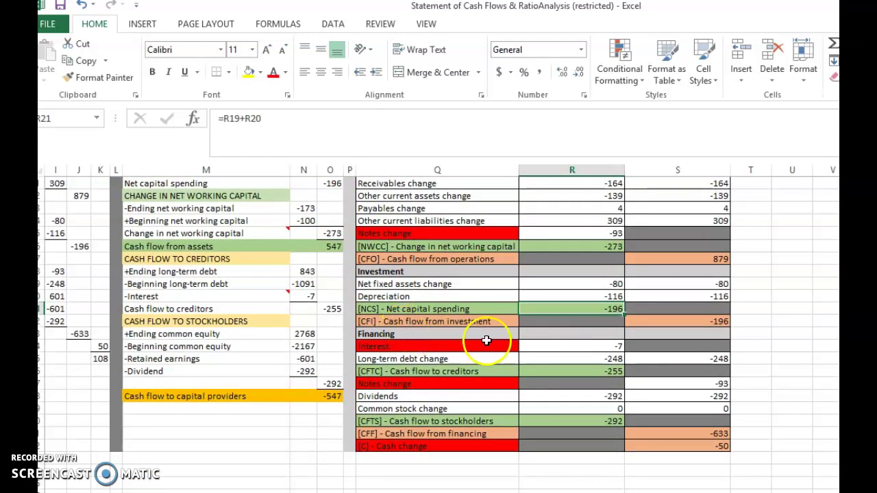
{"action": "left_click", "coordinate": [588, 347]}
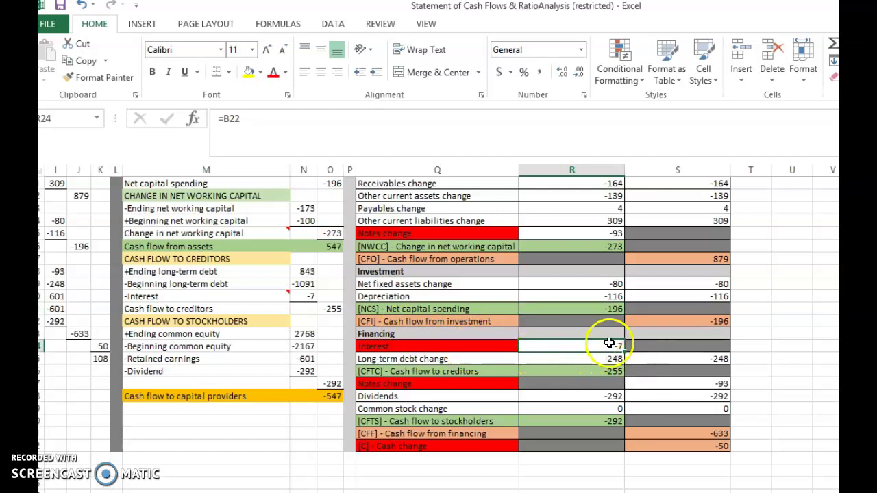
{"action": "left_click", "coordinate": [678, 344]}
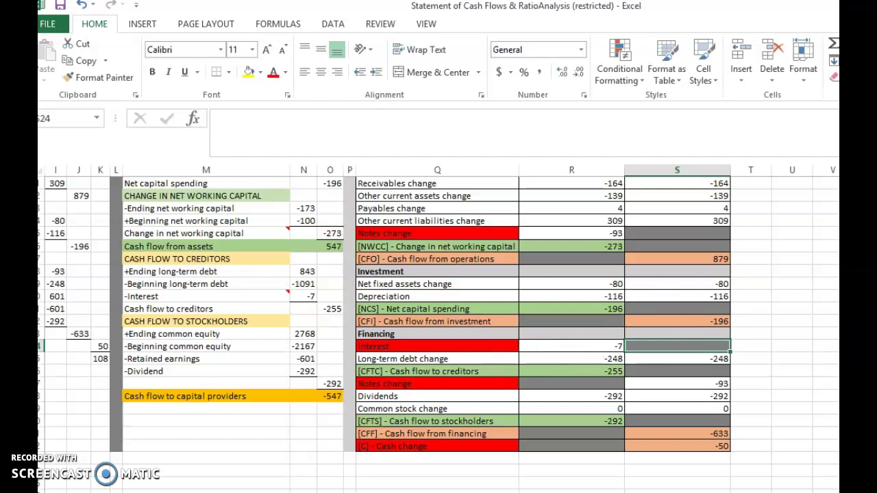
{"action": "scroll", "coordinate": [439, 335], "scroll_direction": "up", "scroll_amount": 3}
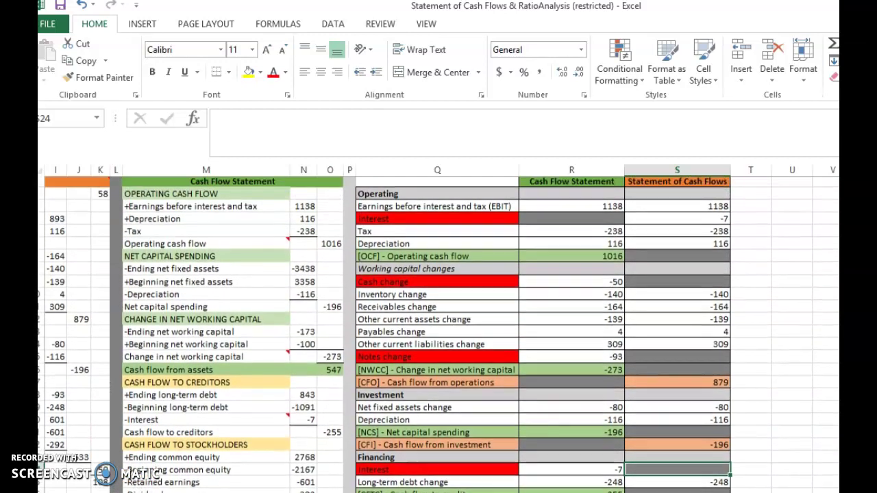
{"action": "left_click", "coordinate": [477, 221]}
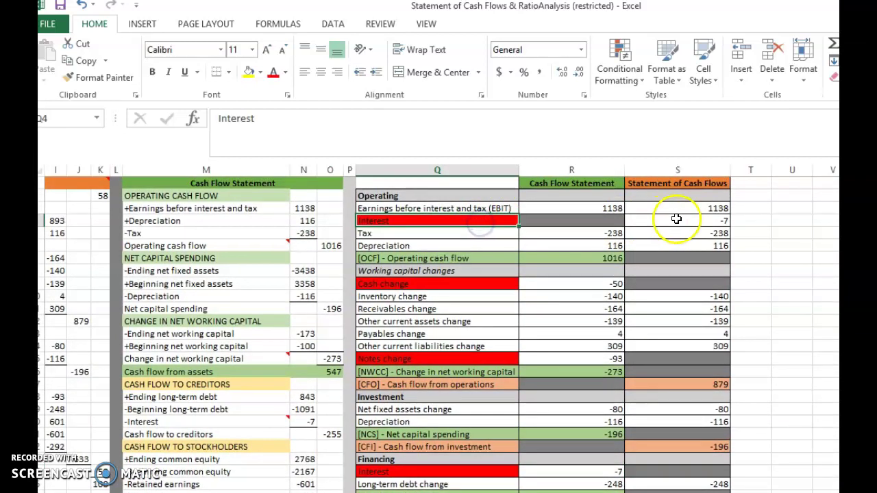
{"action": "left_click", "coordinate": [677, 219]}
{"action": "left_click", "coordinate": [596, 220]}
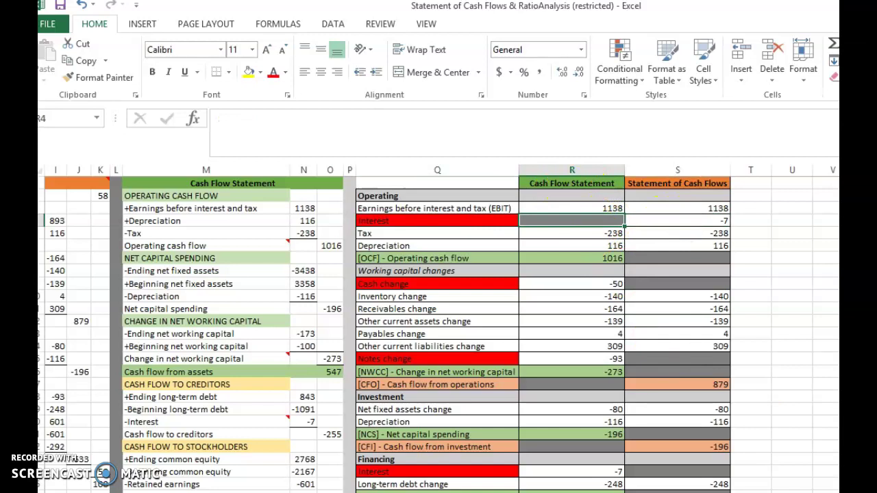
Step: Examine cash flow to creditors in R26 together with its interest and long-term debt change components in R24:R25
{"action": "scroll", "coordinate": [439, 335], "scroll_direction": "down", "scroll_amount": 3}
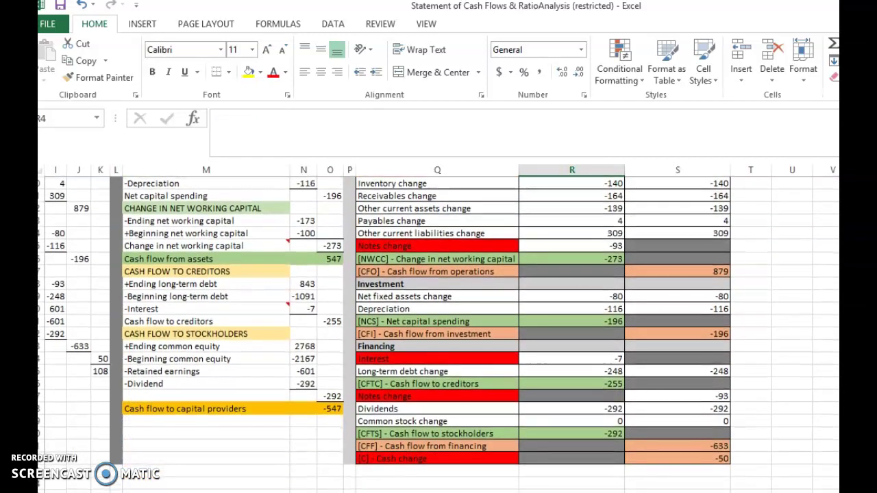
{"action": "left_click", "coordinate": [609, 359]}
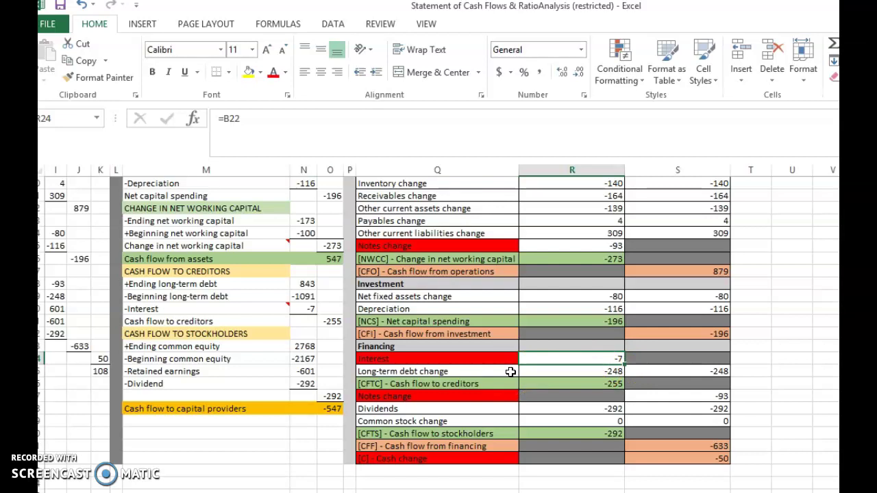
{"action": "left_click", "coordinate": [432, 384]}
{"action": "left_click", "coordinate": [563, 385]}
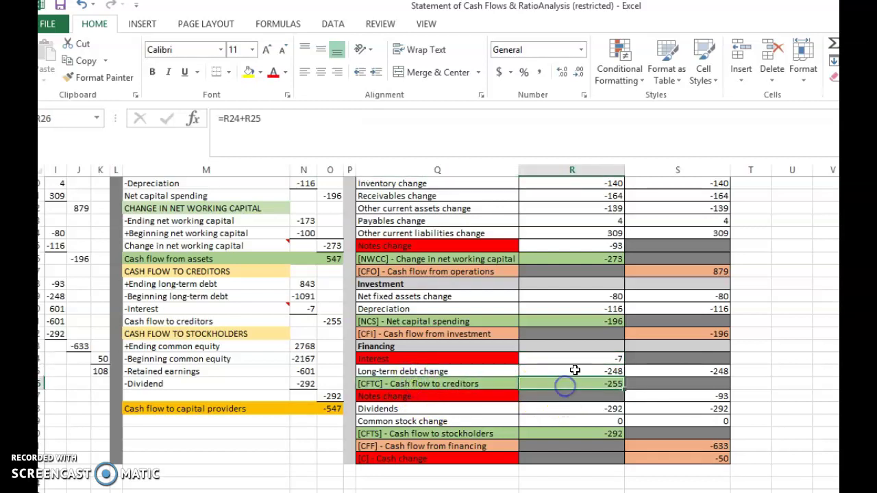
{"action": "left_click", "coordinate": [607, 359]}
{"action": "key", "text": "Down"}
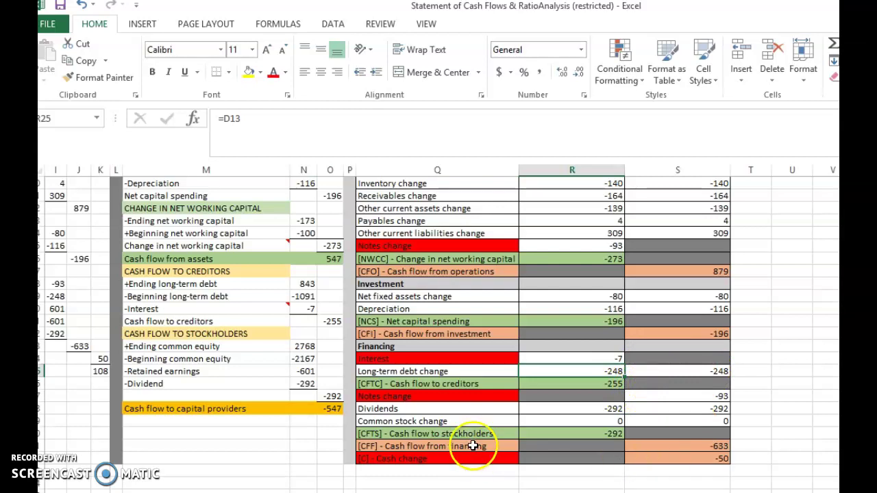
Step: Examine cash flow from financing in S31 and compare the Financing notes change in R27:S27 under both statements
{"action": "left_click", "coordinate": [694, 450]}
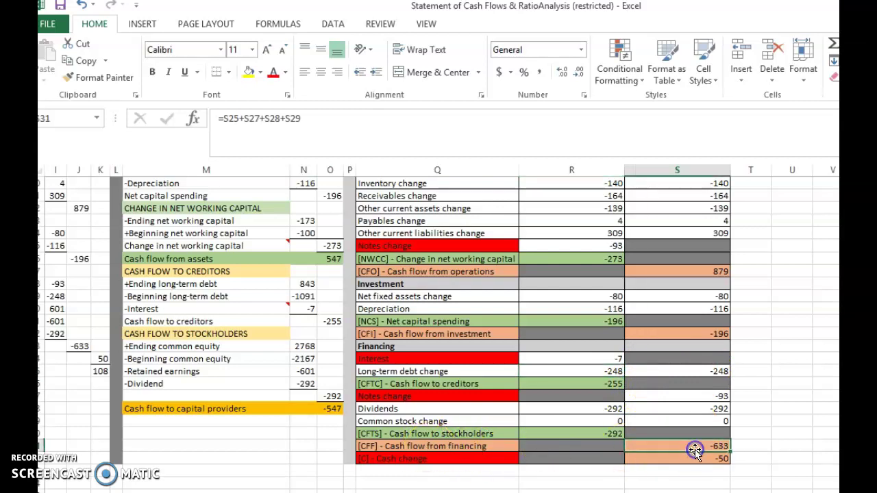
{"action": "left_click", "coordinate": [428, 397]}
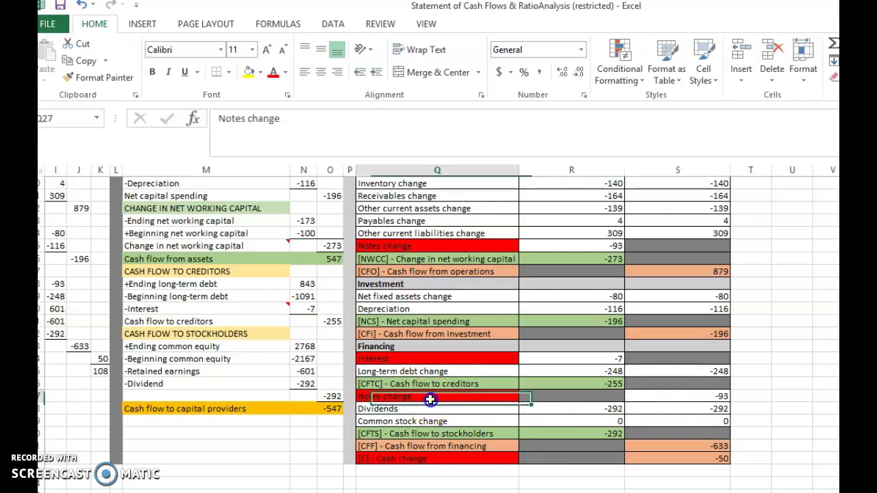
{"action": "left_click", "coordinate": [695, 399]}
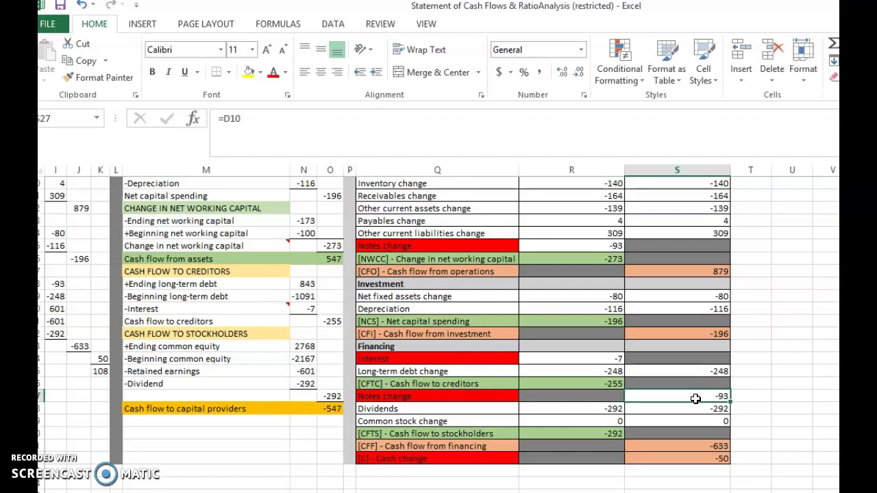
{"action": "left_click", "coordinate": [561, 395]}
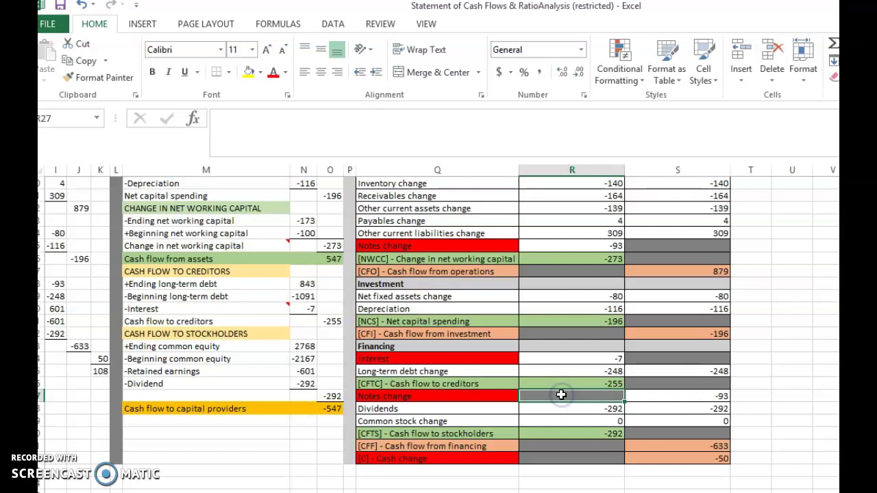
{"action": "left_click", "coordinate": [718, 398]}
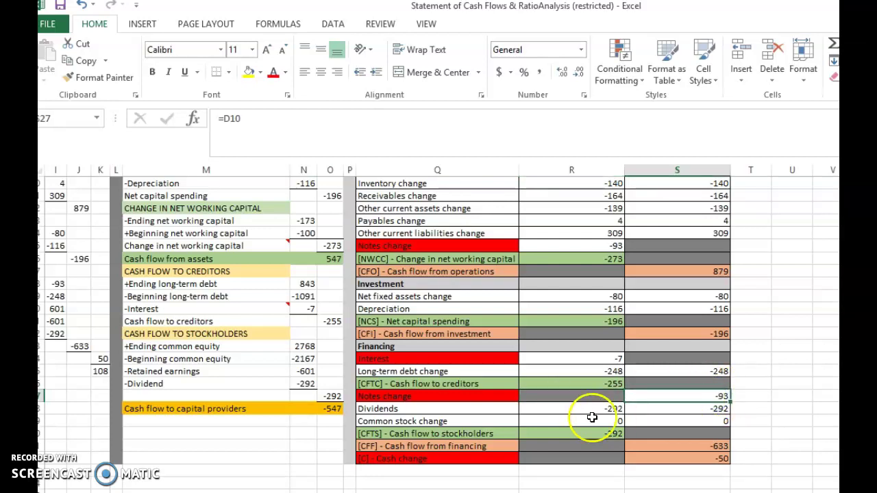
Step: Compare dividends in R28:S28, and review cash flow to stockholders in R30 with its dividend and common stock components
{"action": "left_click", "coordinate": [597, 409]}
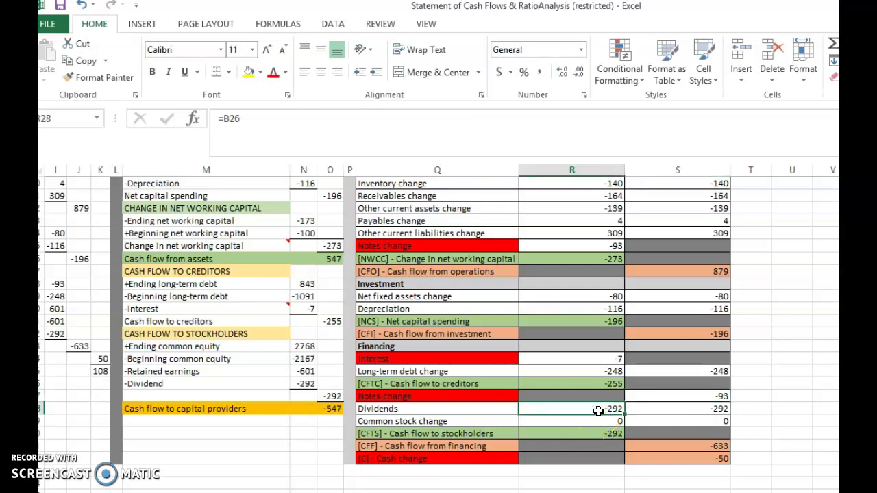
{"action": "key", "text": "Right"}
{"action": "left_click", "coordinate": [592, 428]}
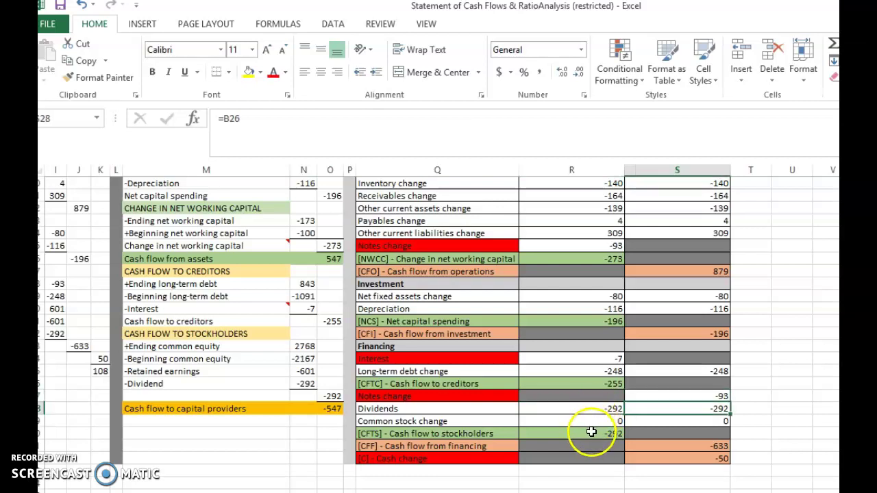
{"action": "left_click_drag", "start_coordinate": [622, 435], "coordinate": [600, 389]}
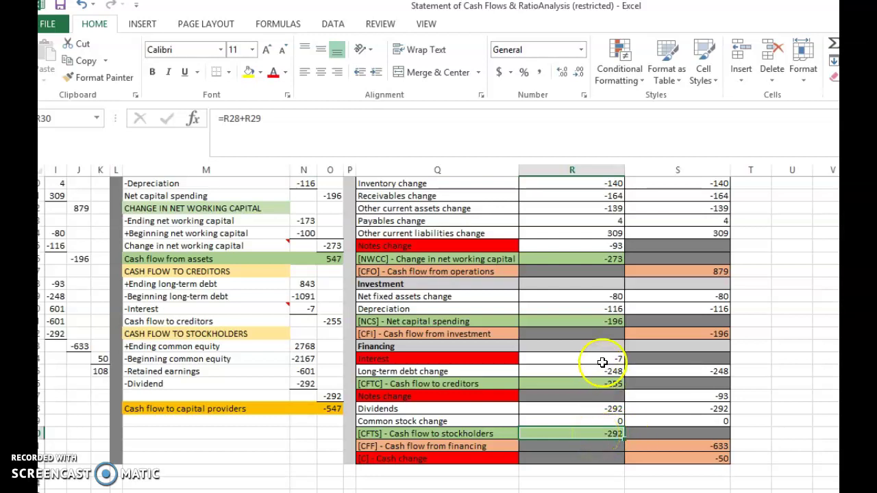
{"action": "left_click_drag", "start_coordinate": [602, 358], "coordinate": [600, 421]}
{"action": "left_click", "coordinate": [595, 435]}
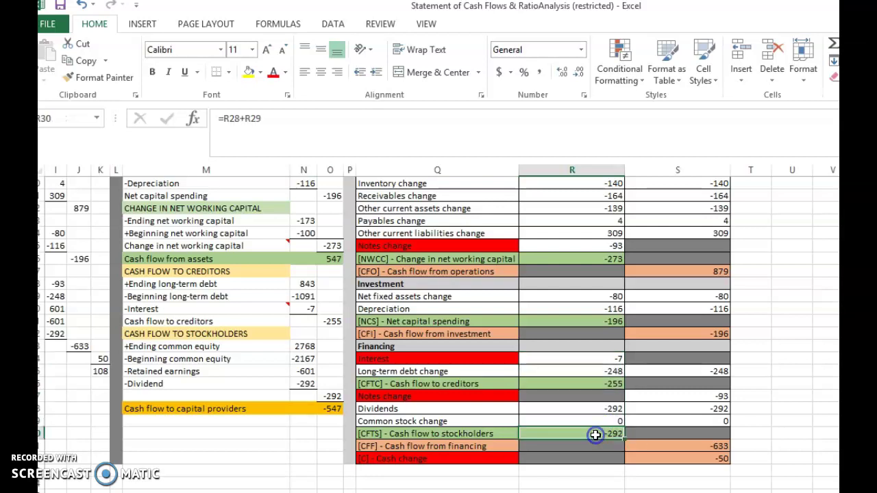
Step: Examine cash flow from financing in S31, and compare the final cash change in S32 with the working capital cash change in R9
{"action": "left_click", "coordinate": [660, 447]}
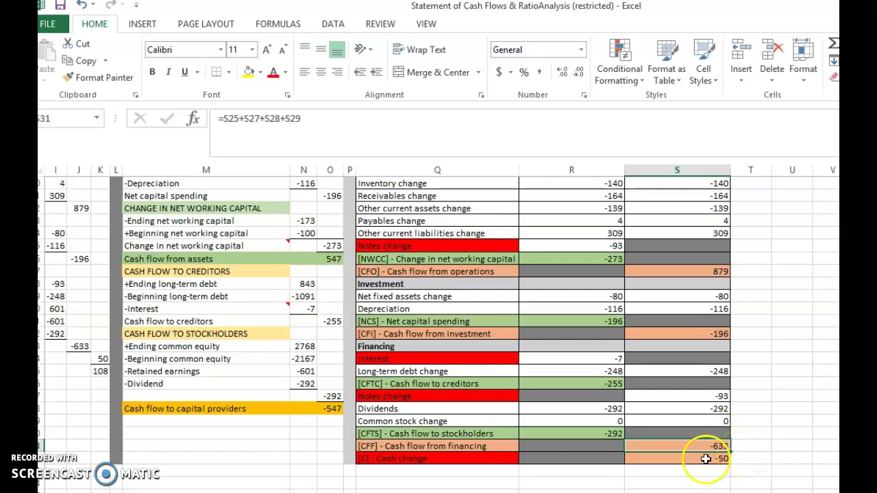
{"action": "left_click", "coordinate": [700, 457]}
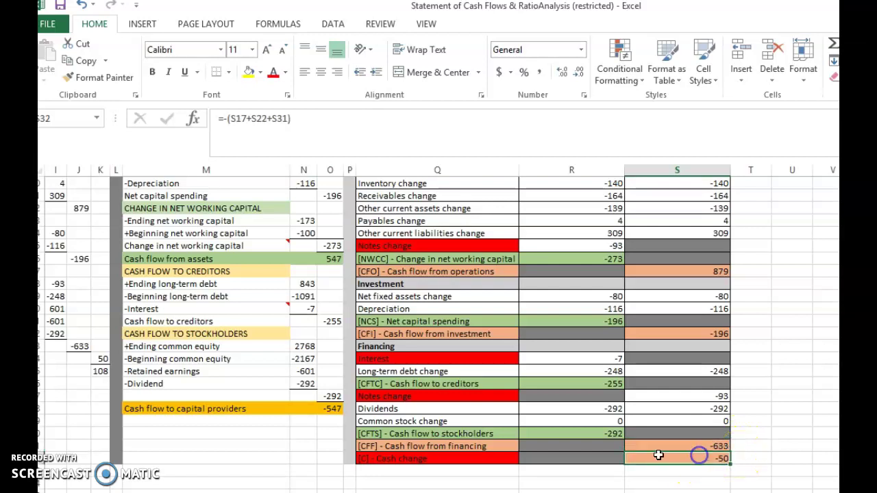
{"action": "left_click", "coordinate": [404, 462]}
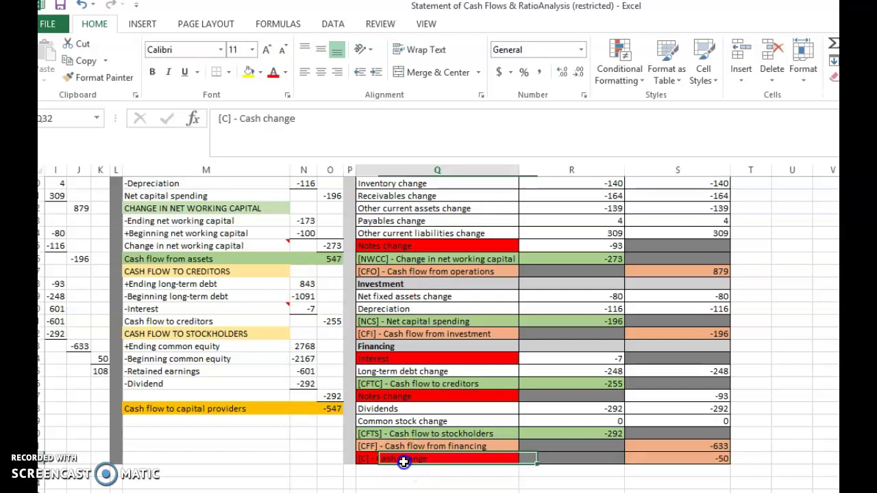
{"action": "left_click", "coordinate": [707, 458]}
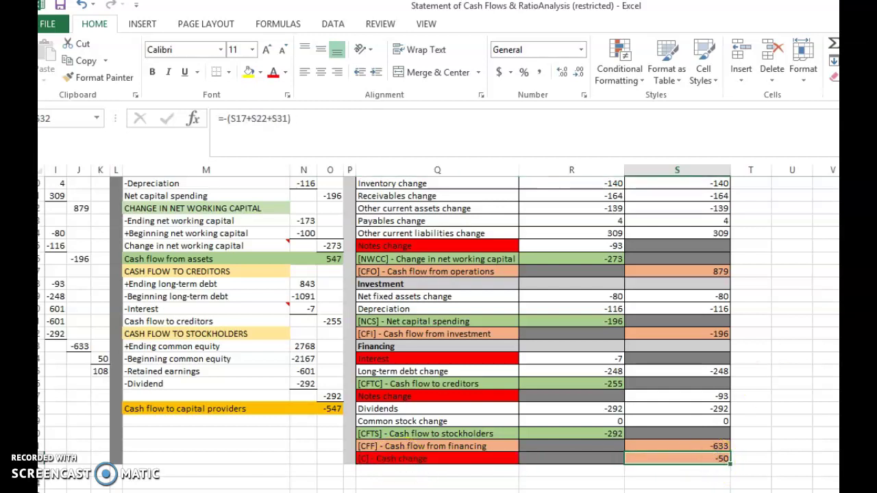
{"action": "scroll", "coordinate": [438, 334], "scroll_direction": "up", "scroll_amount": 3}
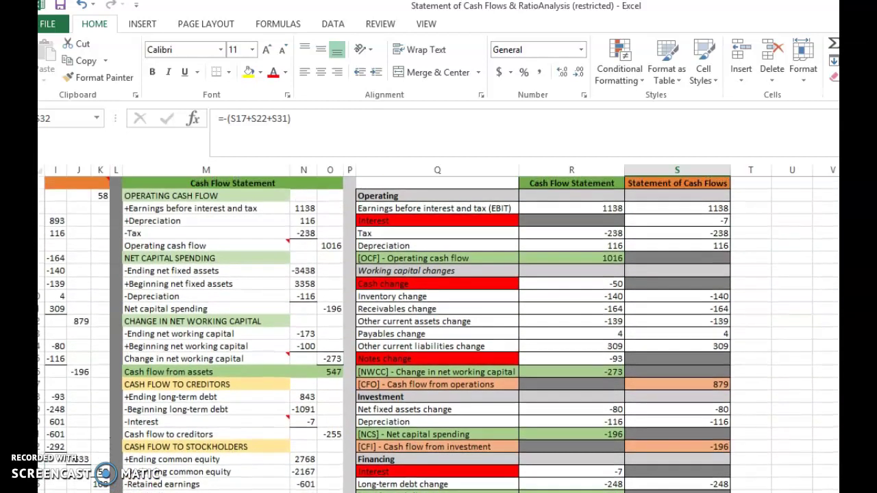
{"action": "left_click", "coordinate": [598, 283]}
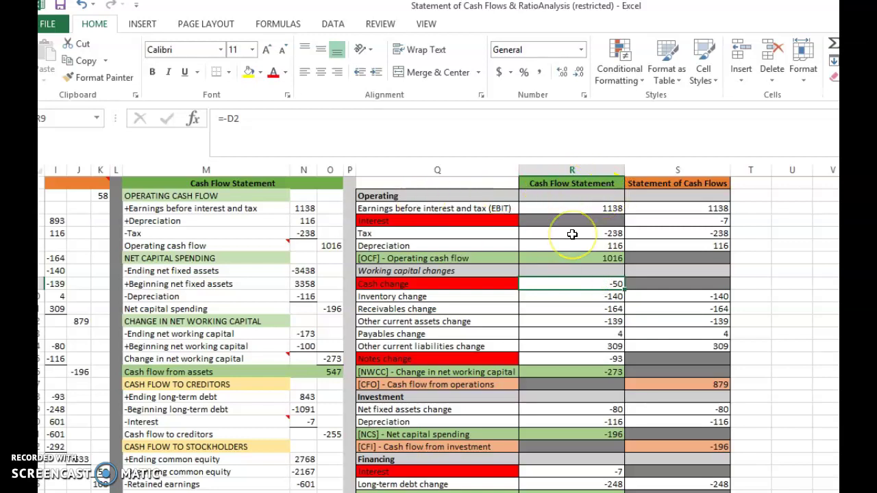
Step: Review the red-highlighted differing rows, Interest in Q4 and Cash change in Q9
{"action": "left_click", "coordinate": [389, 220]}
{"action": "left_click", "coordinate": [391, 285]}
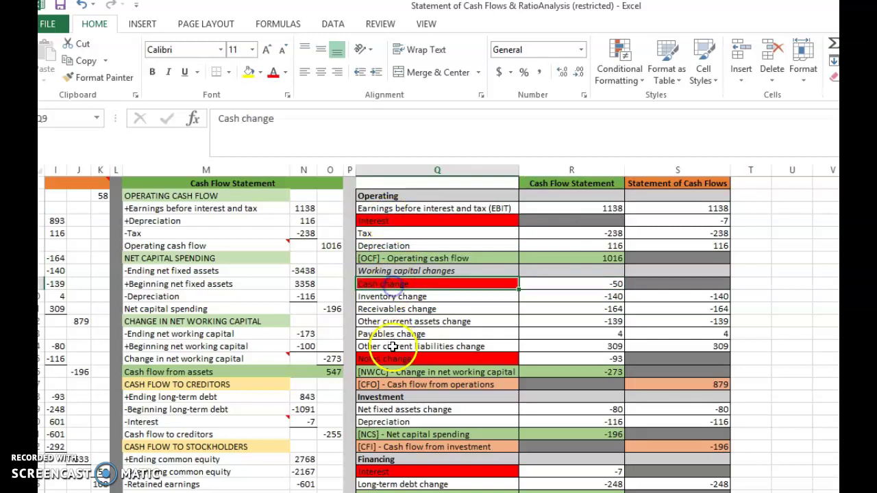